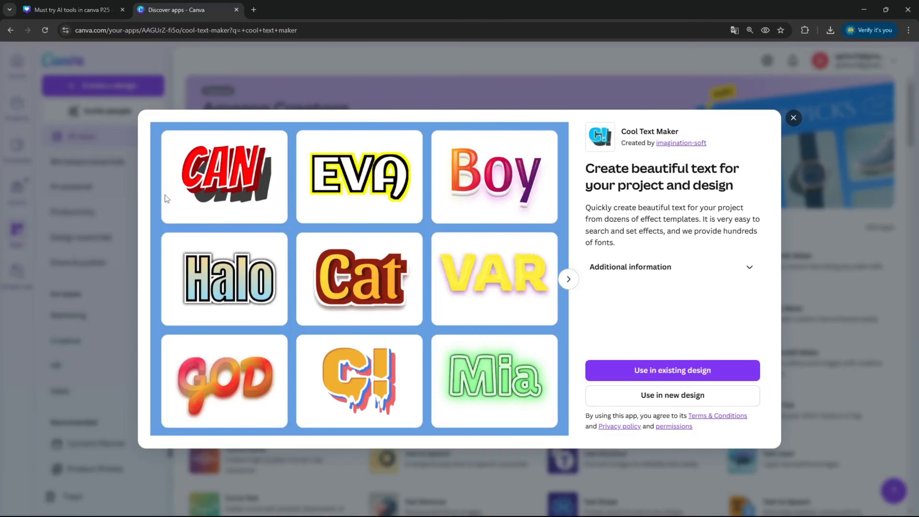
Step: Close the app details tab and go to page 3 of the design
click(236, 10)
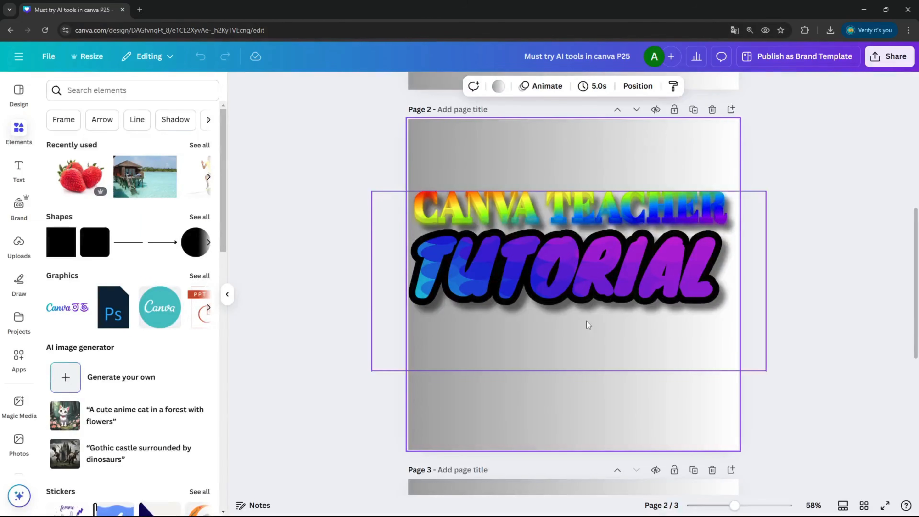
scroll(557, 286, down, 3)
scroll(557, 286, down, 5)
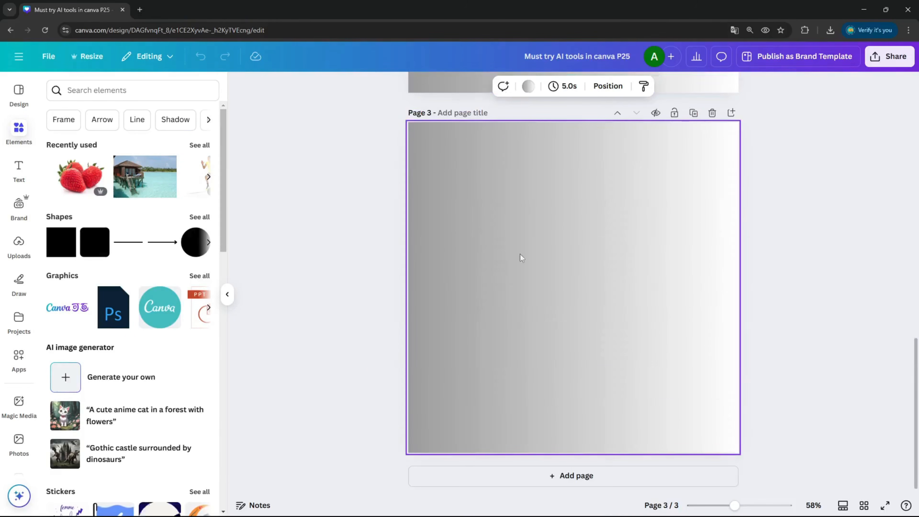
Step: Search the apps for cool and open the Cool Text Maker app
click(24, 368)
click(210, 91)
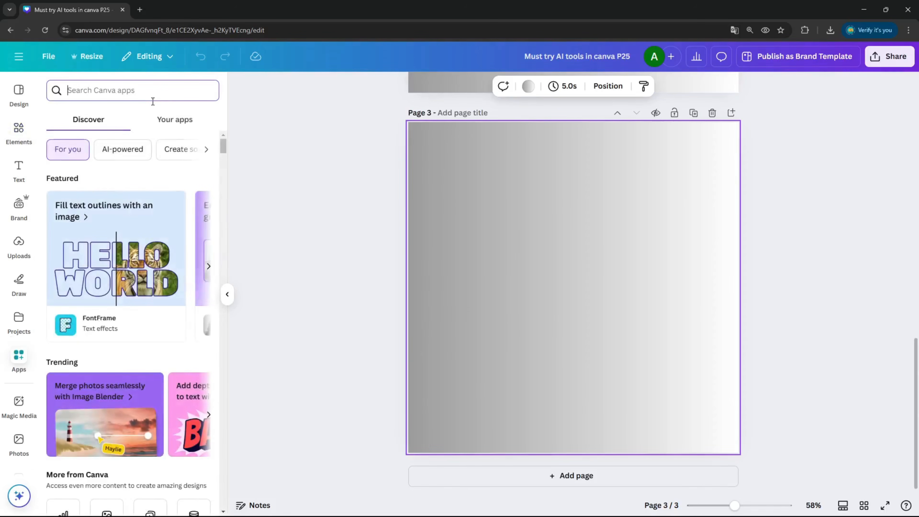
text(cool)
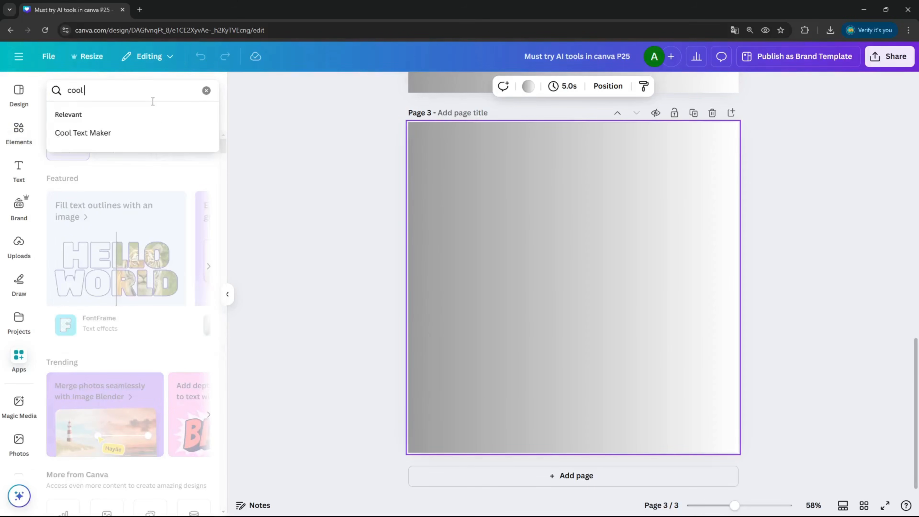
click(124, 133)
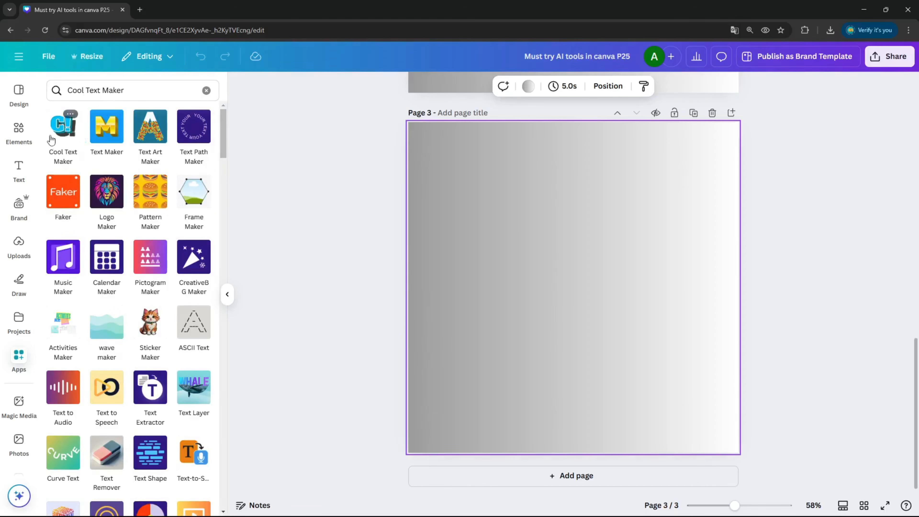
click(56, 132)
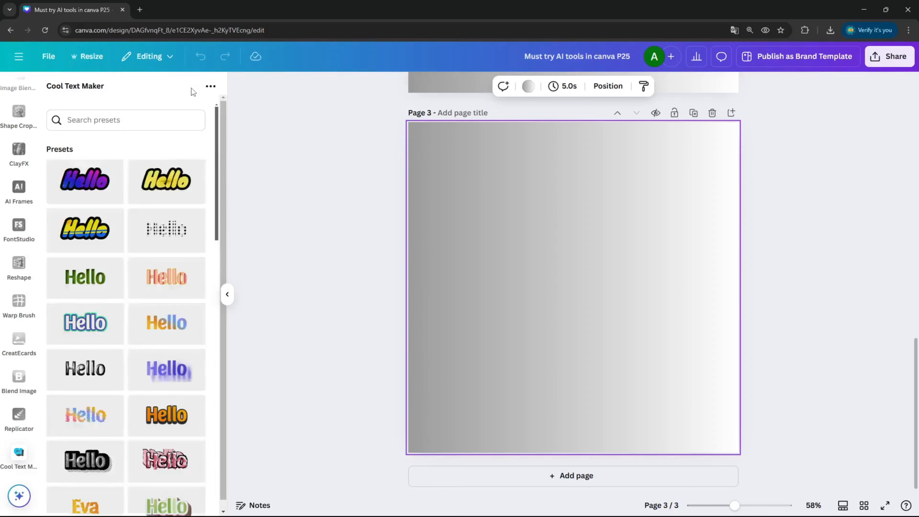
Step: Choose the black-and-white striped preset and set its text to CANVA
scroll(184, 194, down, 4)
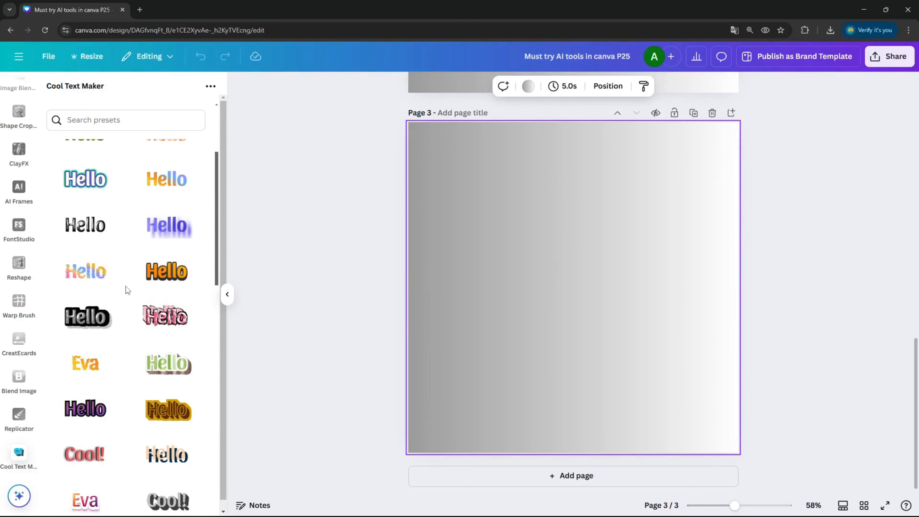
click(98, 325)
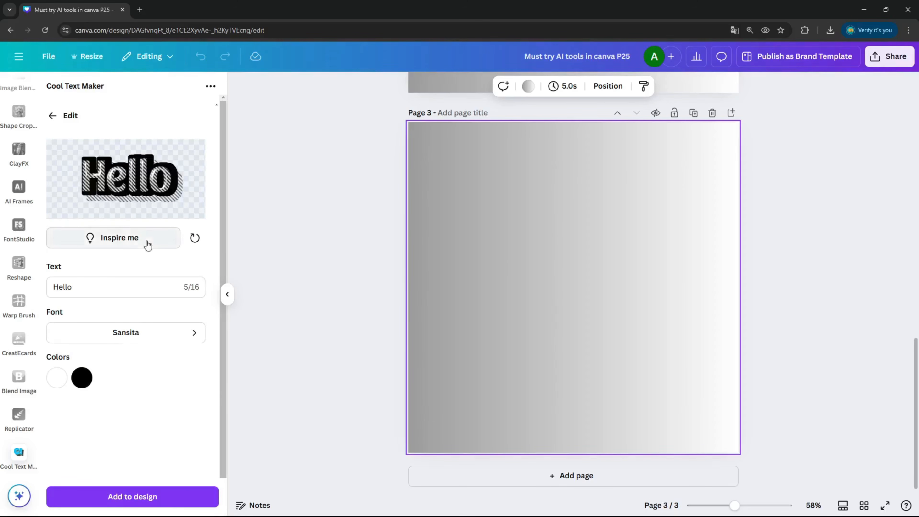
drag(122, 293, 53, 288)
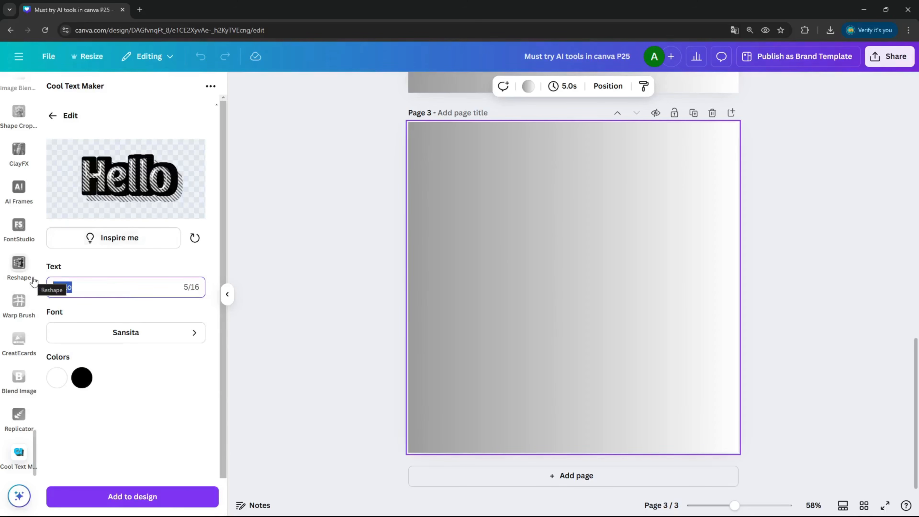
text(CANVA)
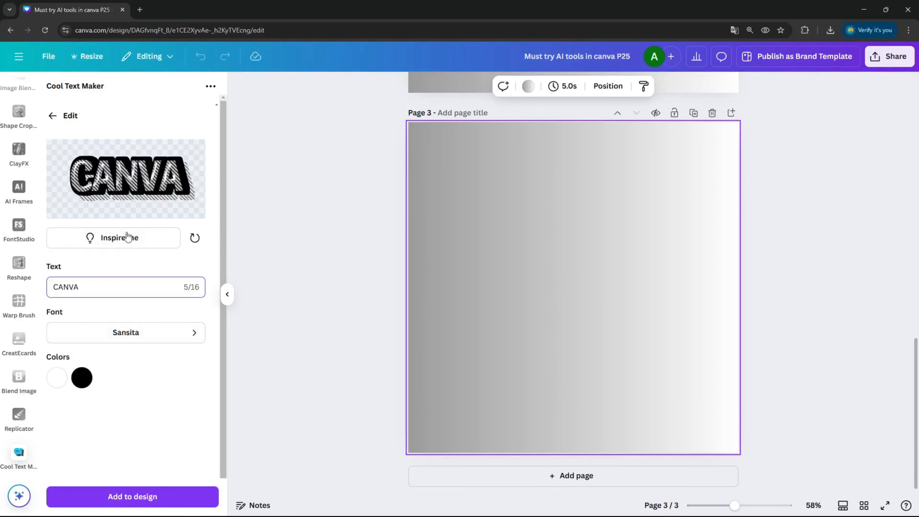
Step: Change the text effect's font to Bagel Fat One
click(156, 334)
scroll(173, 216, down, 5)
scroll(174, 216, down, 15)
scroll(176, 210, down, 15)
scroll(176, 210, down, 15)
scroll(176, 210, down, 15)
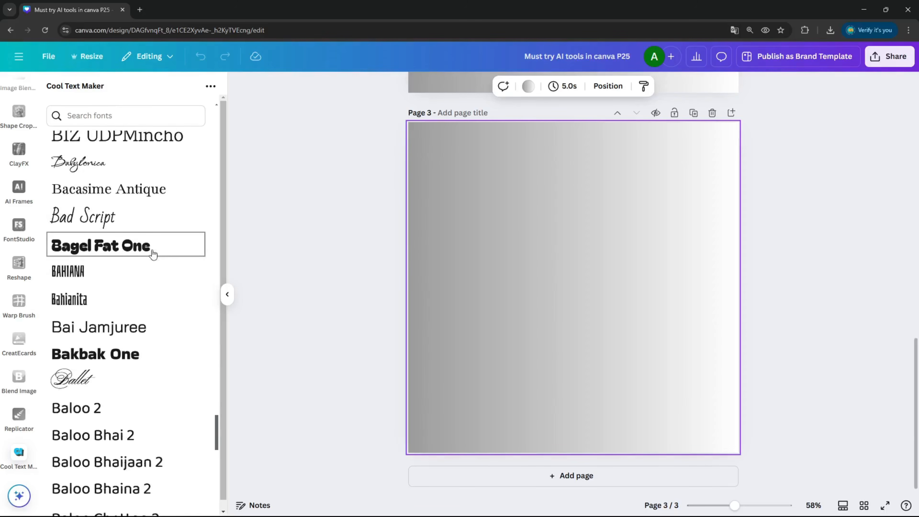
click(153, 254)
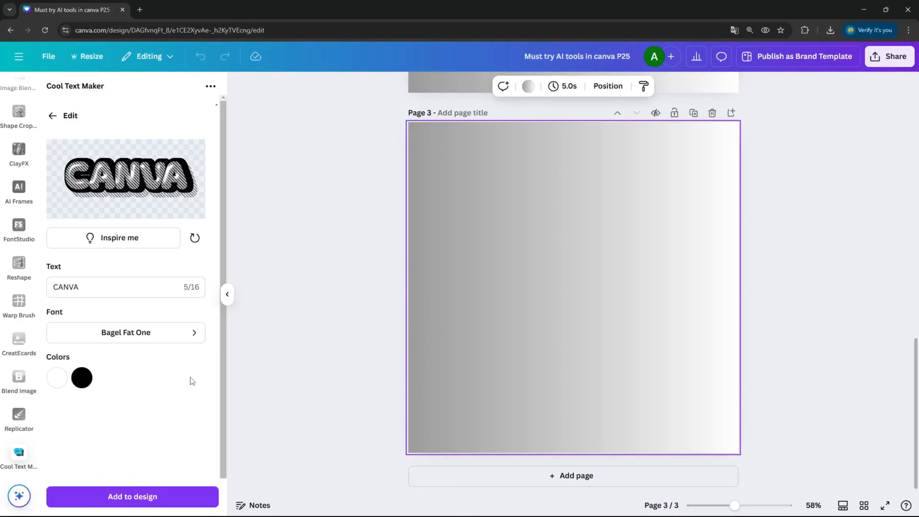
Step: Reload the design page
click(85, 377)
click(320, 31)
key(Return)
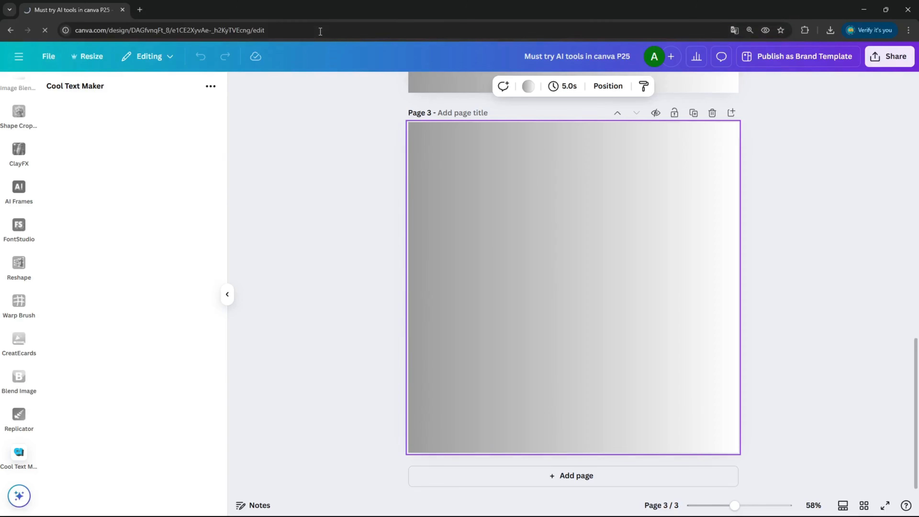
Step: Select page 3 and open the Cool Text Maker app through the apps search for cool
scroll(568, 344, down, 10)
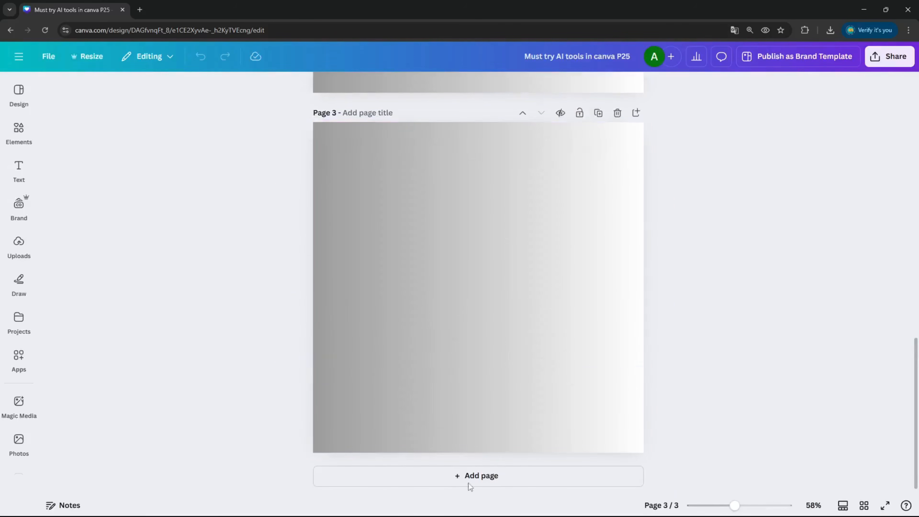
click(382, 256)
click(19, 357)
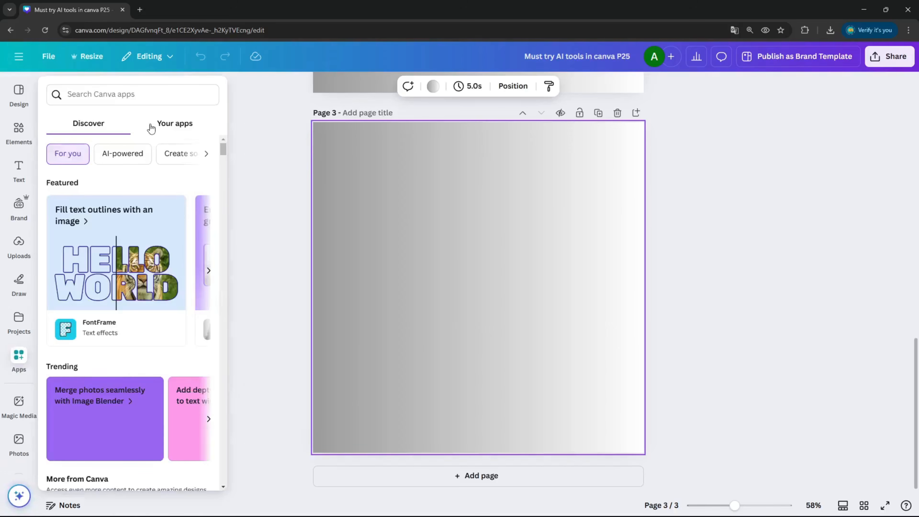
text(cool)
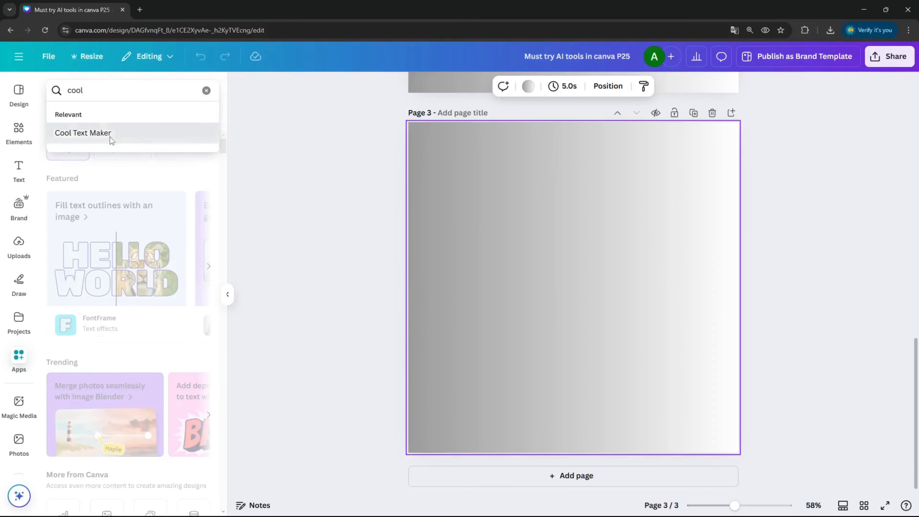
click(110, 136)
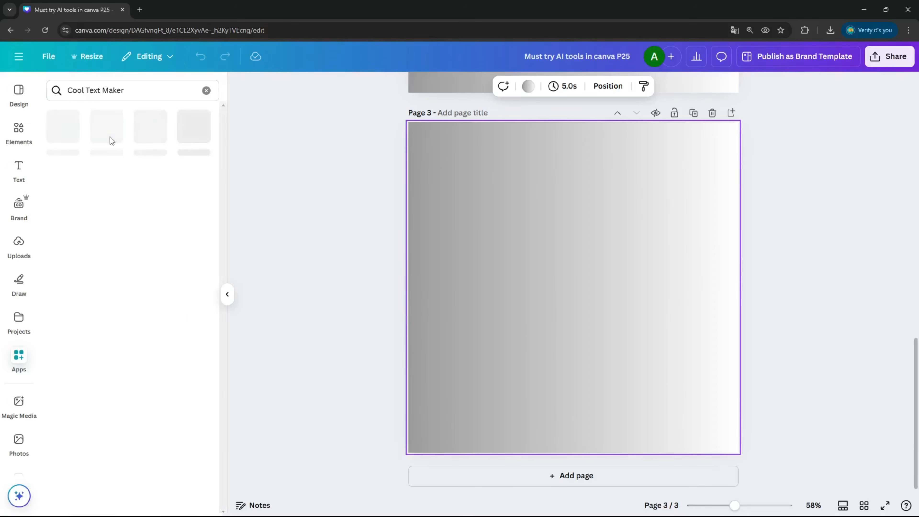
click(58, 132)
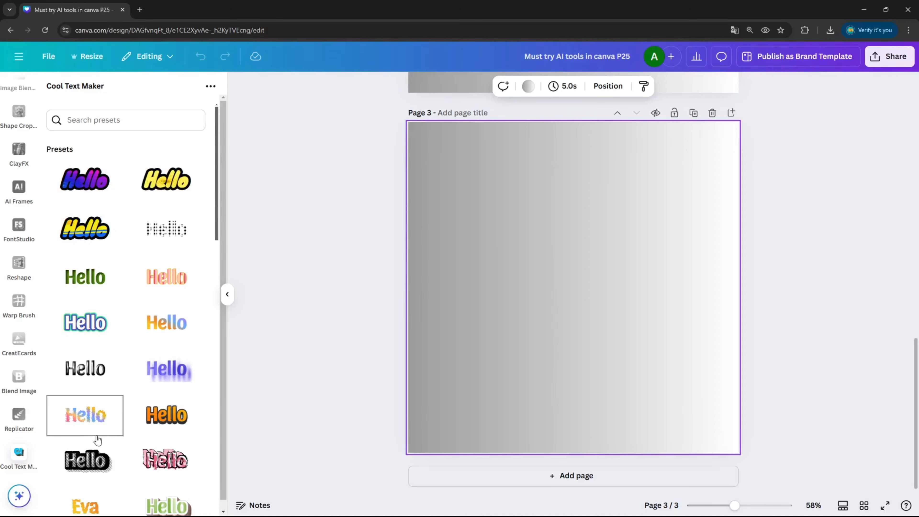
Step: Pick the black-and-white striped preset and set its text to CANVA
click(88, 462)
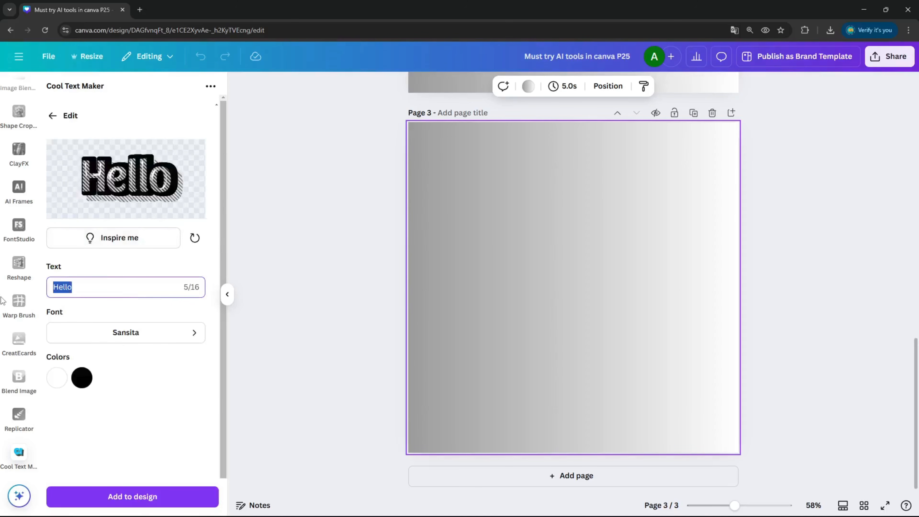
text(CANVA)
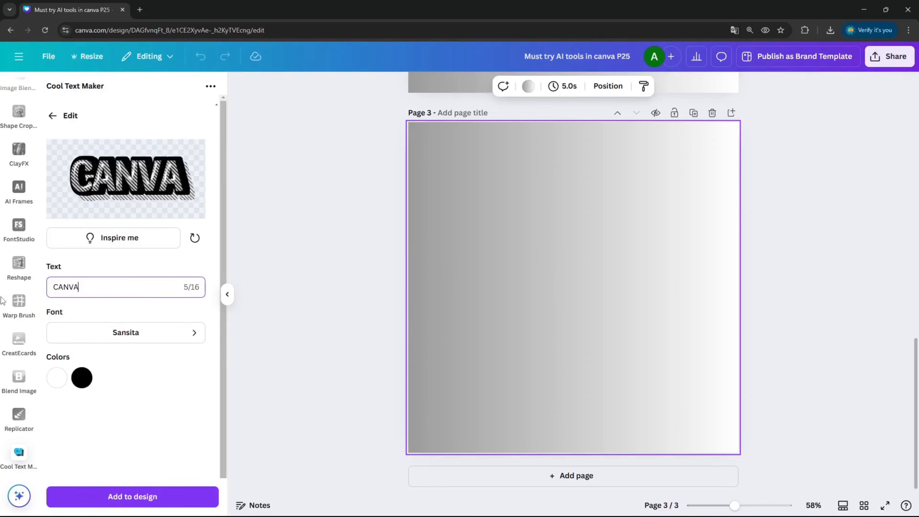
Step: Set the text effect's font to Bagel Fat One
click(125, 337)
scroll(152, 253, down, 8)
scroll(174, 246, down, 20)
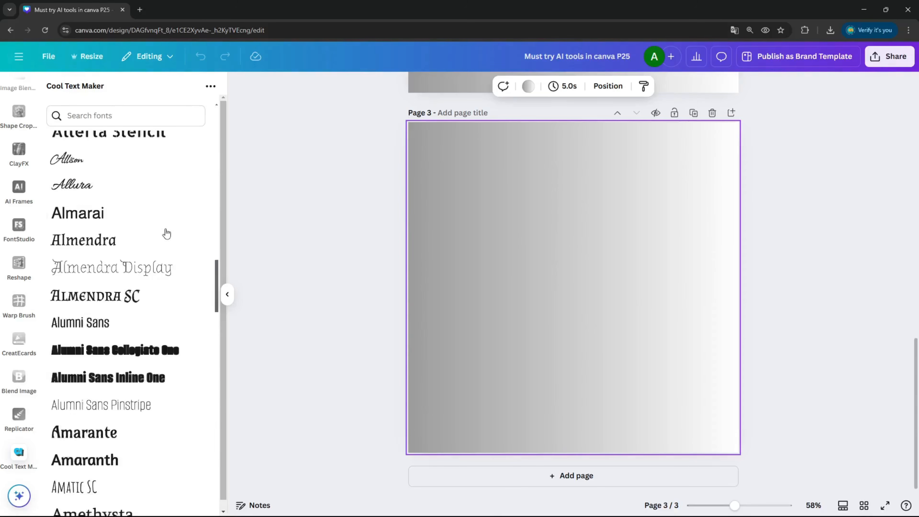
scroll(166, 234, down, 20)
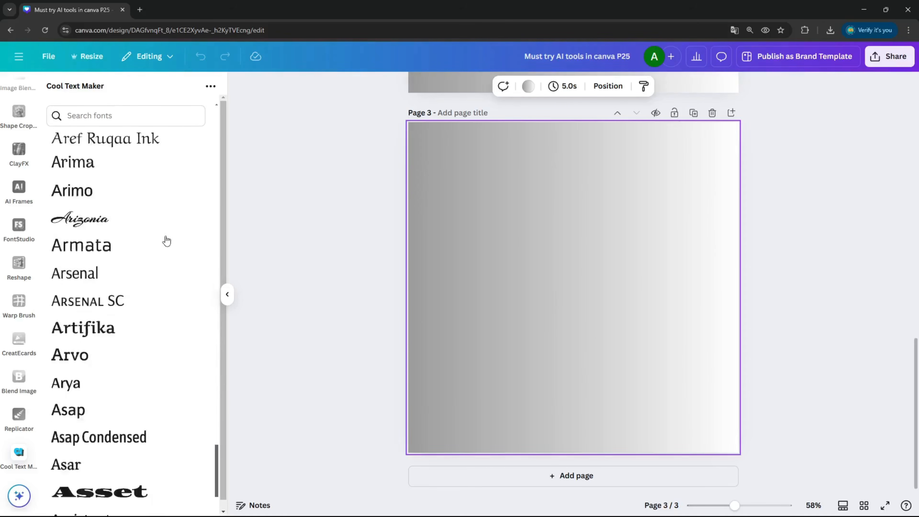
scroll(169, 239, down, 7)
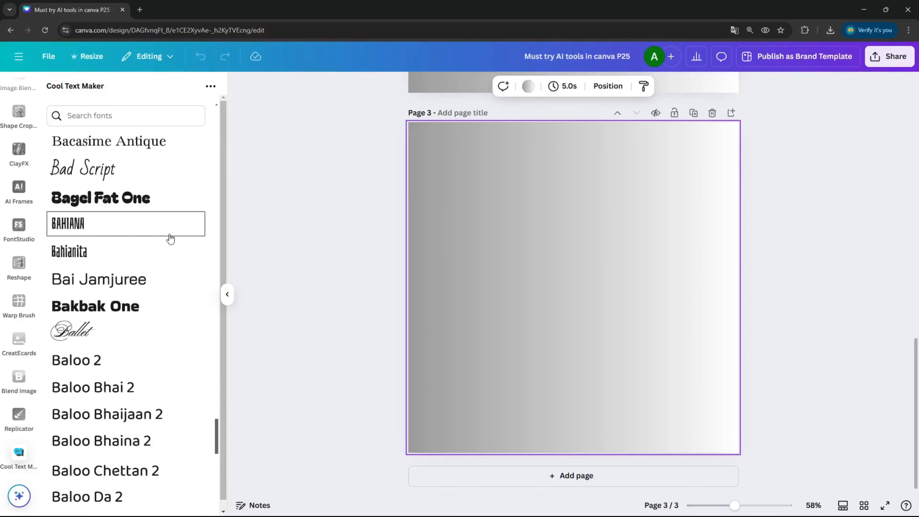
click(129, 202)
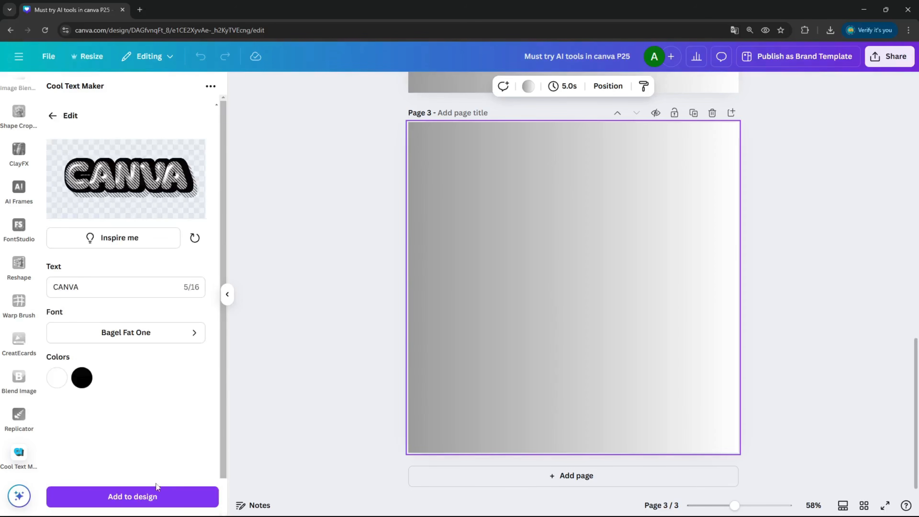
Step: Add the CANVA text to page 3, enlarge it and place it at the top centre
click(157, 492)
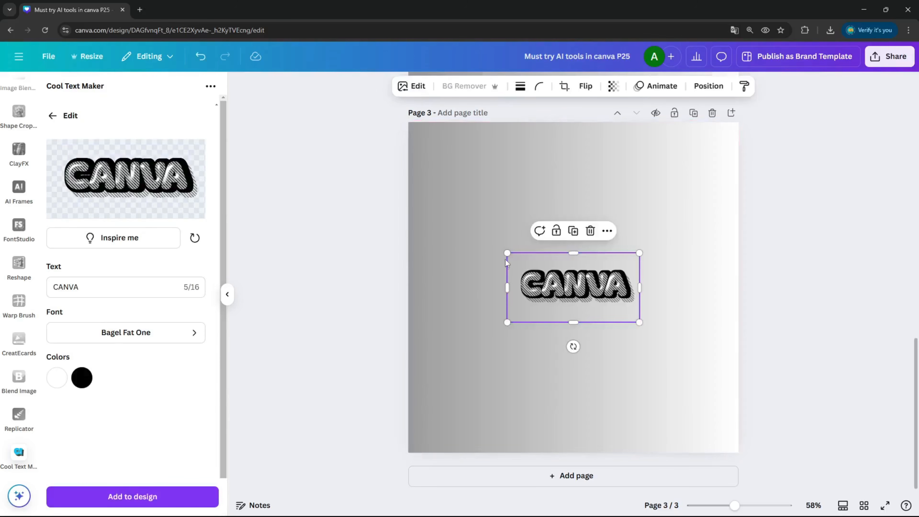
drag(505, 264, 406, 133)
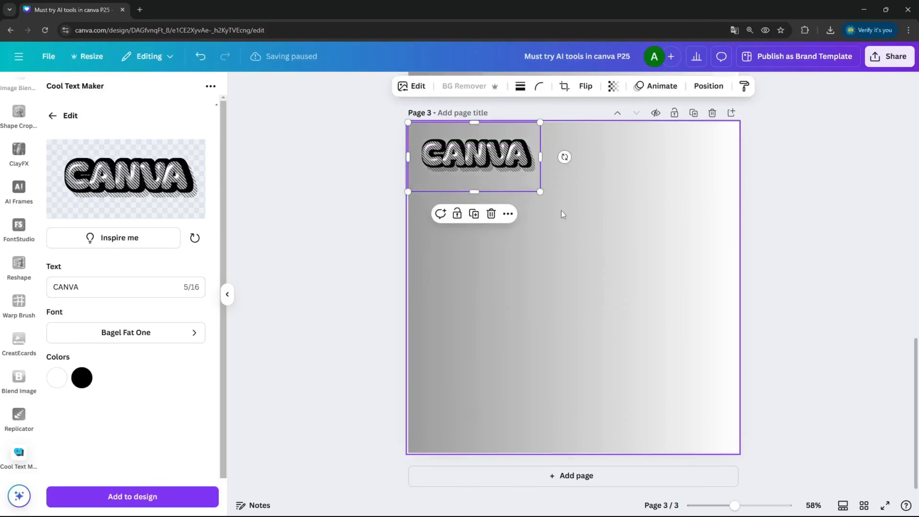
drag(540, 192, 607, 179)
drag(547, 144, 614, 145)
click(613, 300)
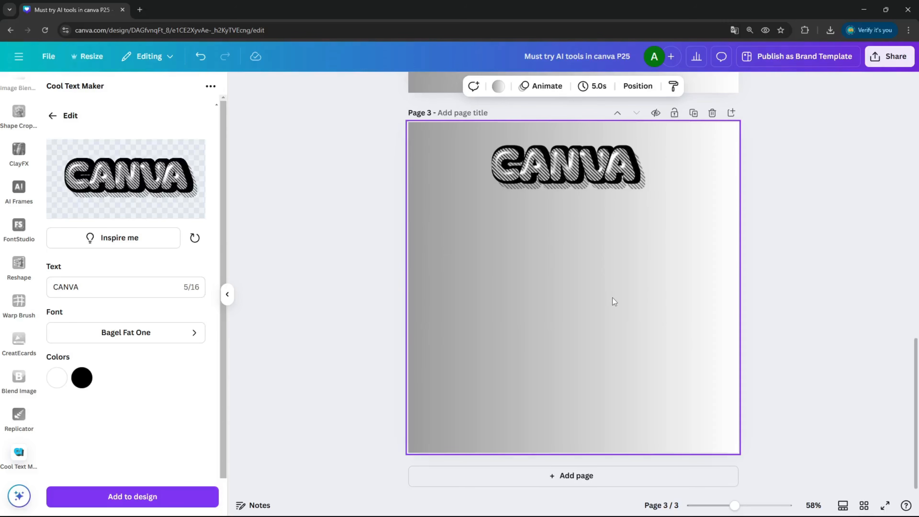
Step: Apply a Drop shadow to the CANVA text image
right_click(578, 171)
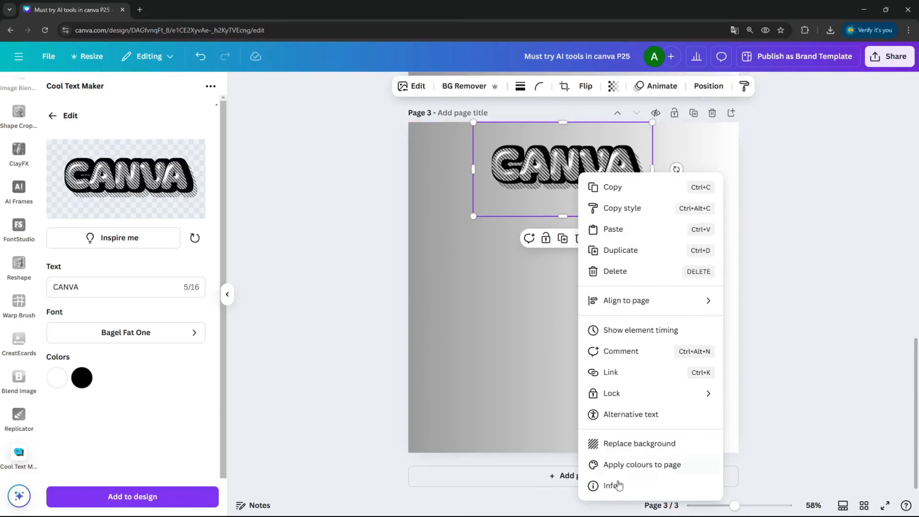
click(521, 390)
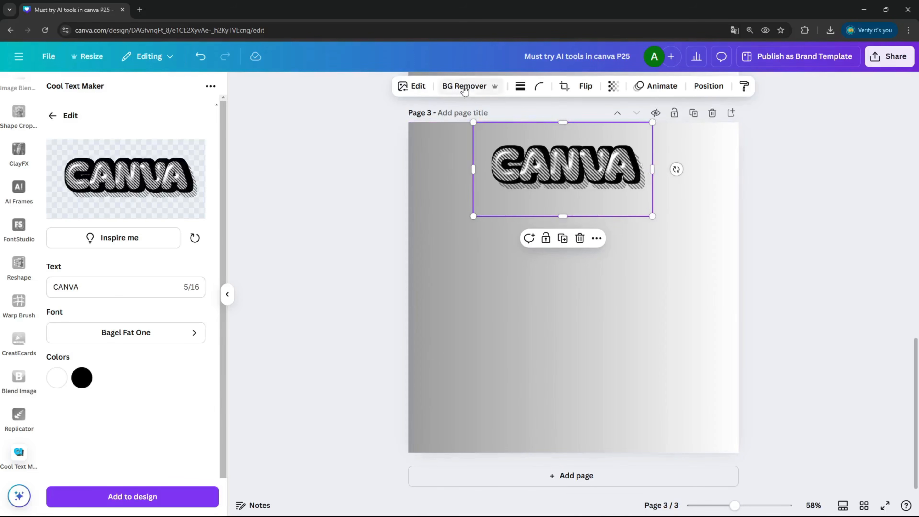
click(408, 87)
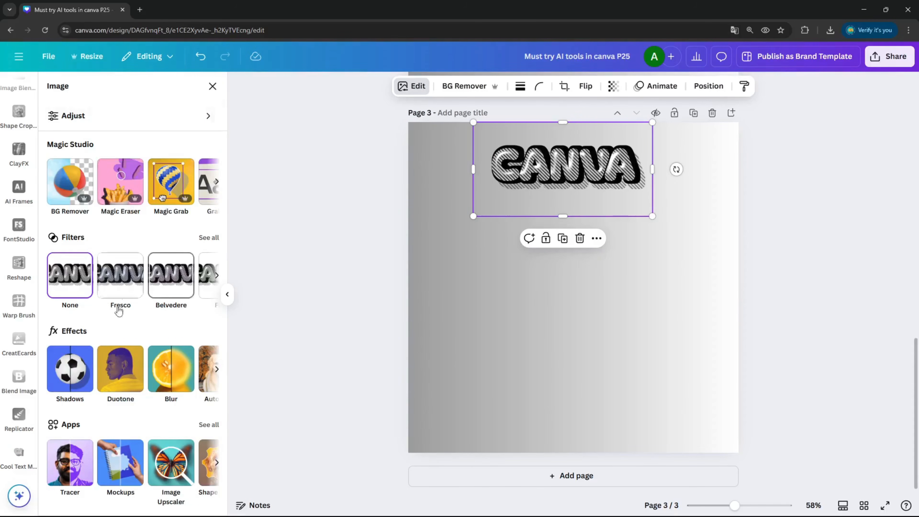
click(83, 381)
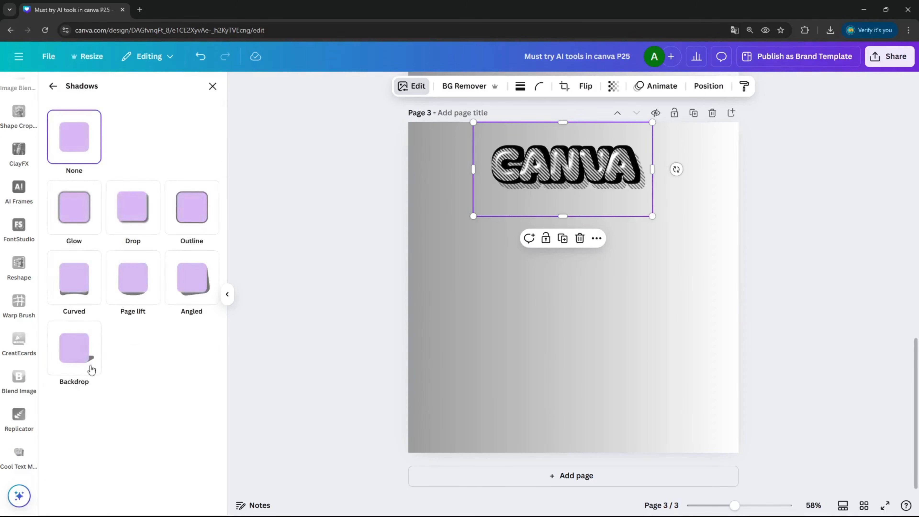
click(129, 222)
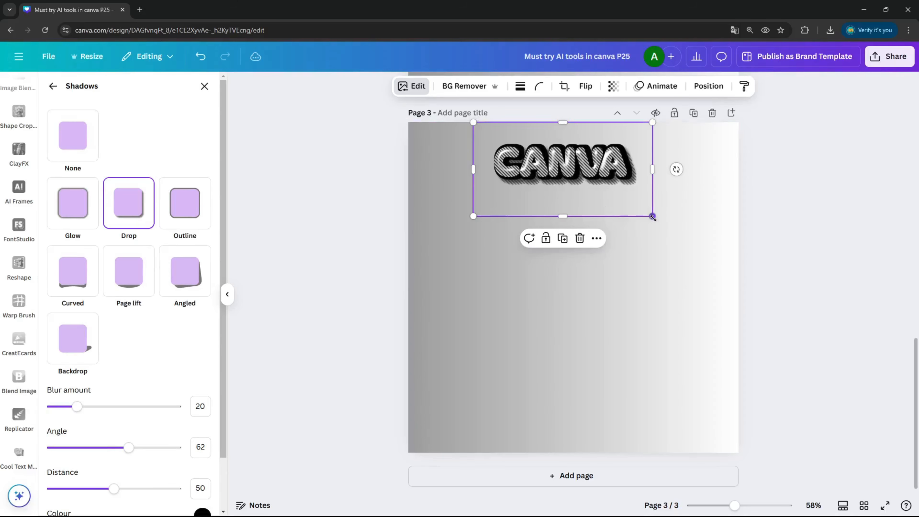
click(623, 287)
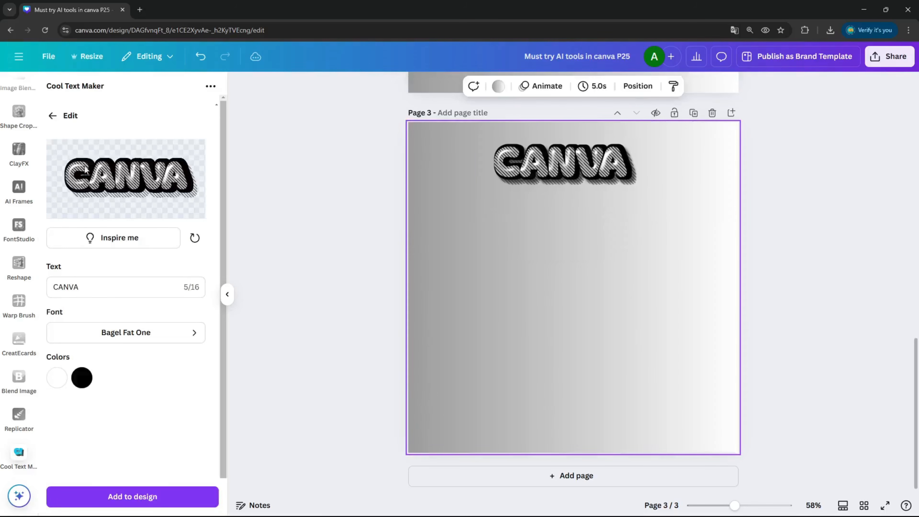
Step: Return to the Cool Text Maker presets and open the grey Cool! preset
click(53, 116)
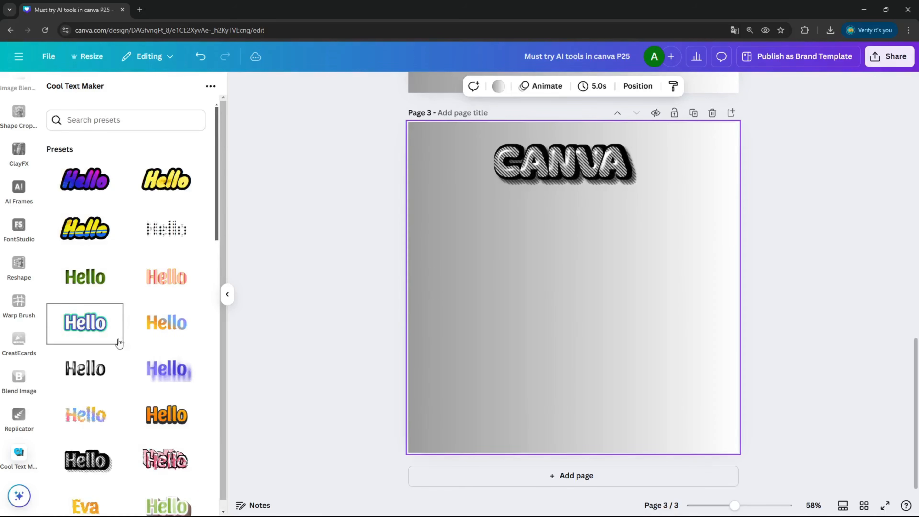
scroll(118, 344, down, 5)
click(186, 359)
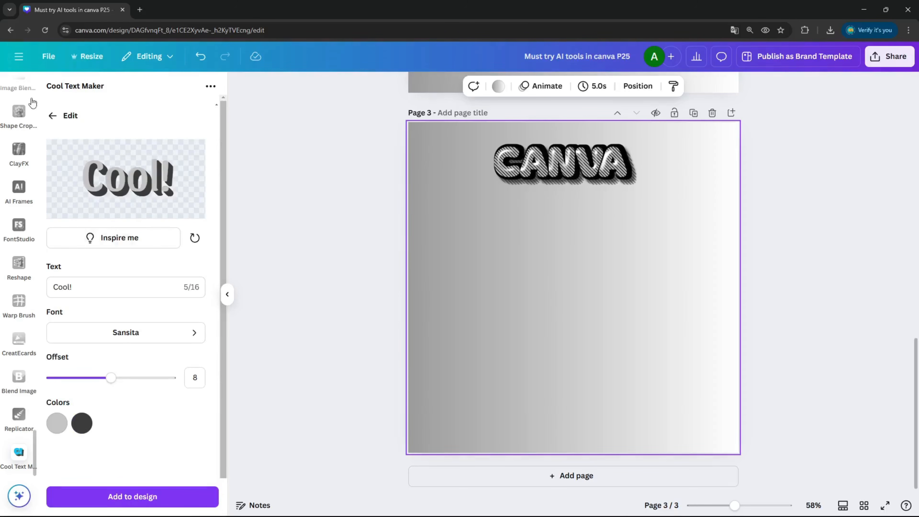
Step: Return to the Cool Text Maker presets and open the rainbow 3D King preset
click(50, 116)
scroll(164, 228, down, 10)
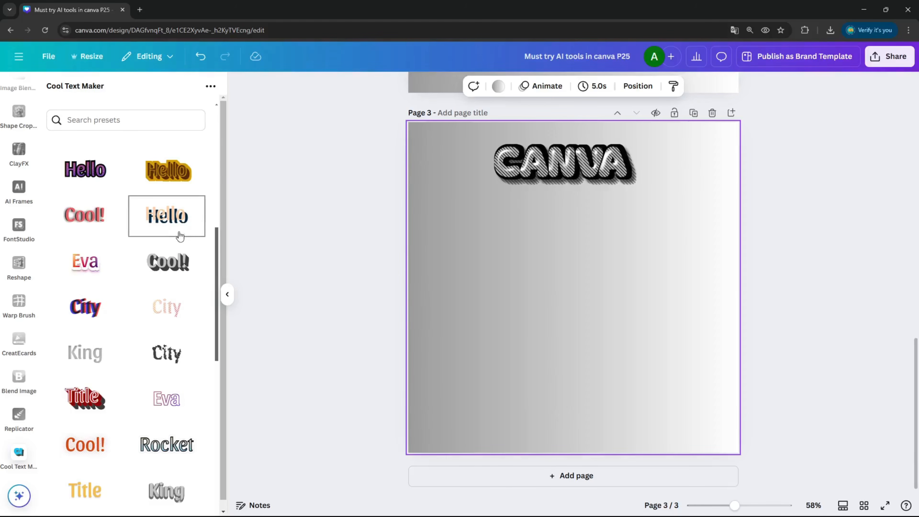
scroll(180, 224, down, 5)
scroll(181, 197, down, 8)
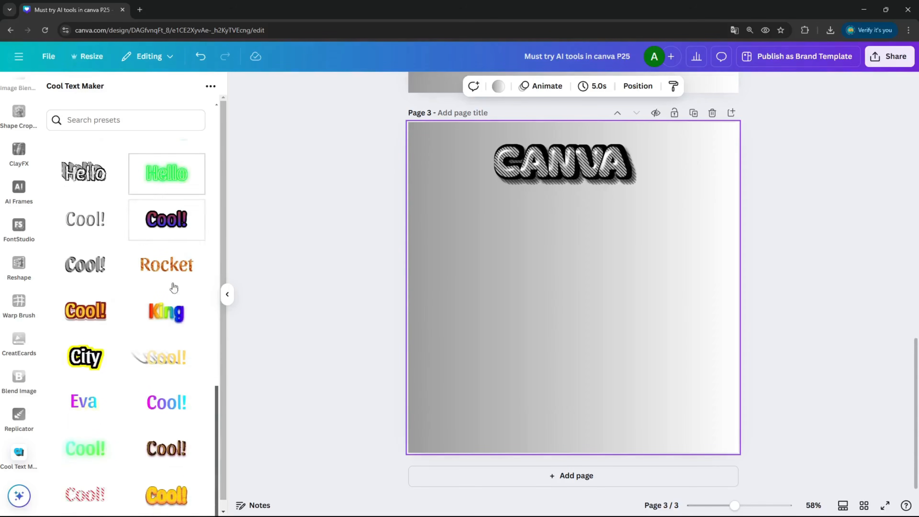
click(184, 312)
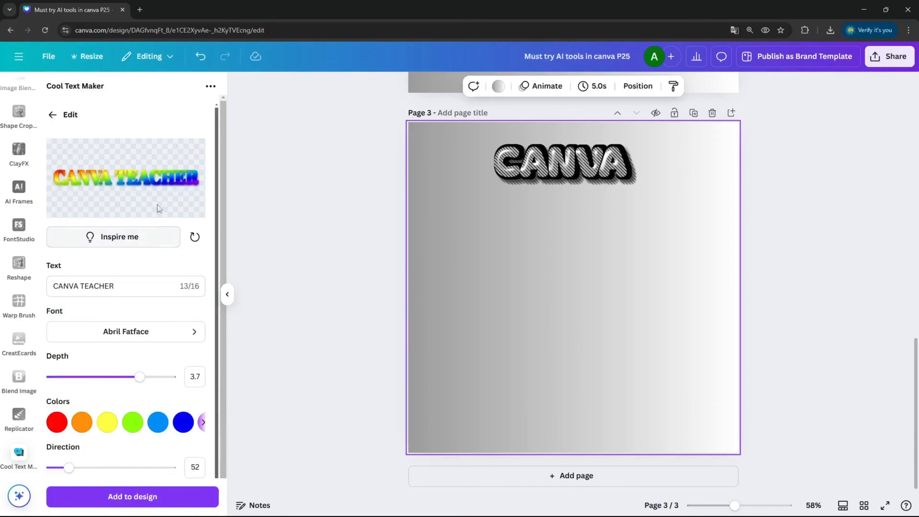
Step: Edit the preset text so it reads TEACHER
click(151, 285)
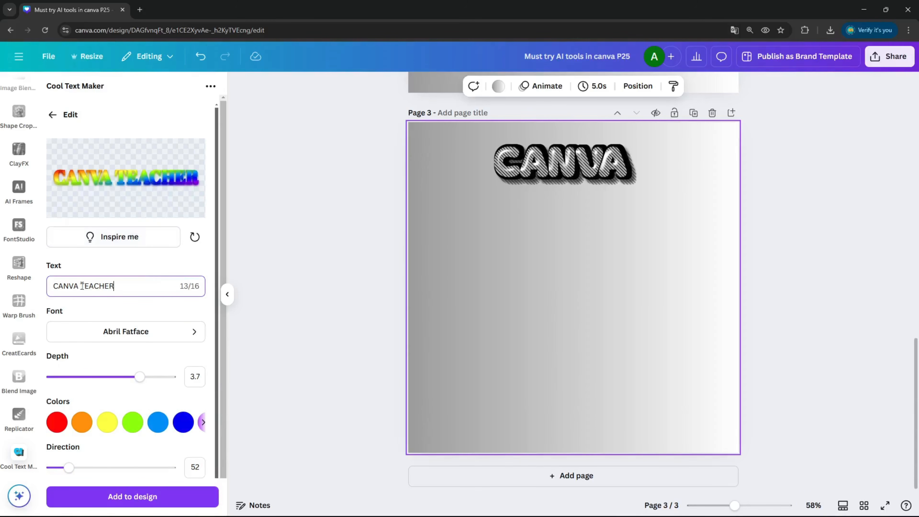
key(BackSpace)
key(BackSpace)
key(BackSpace)
key(BackSpace)
key(BackSpace)
key(BackSpace)
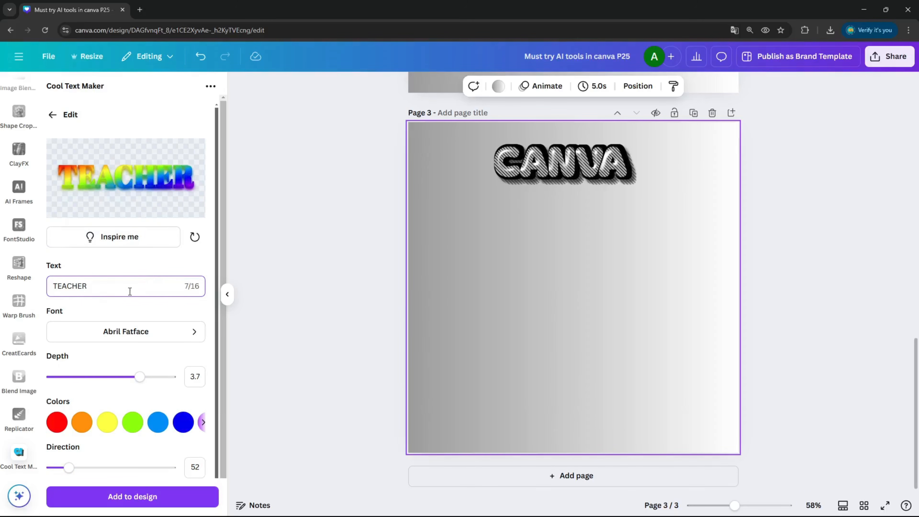
Step: Set the text effect's font to Bagel Fat One
click(148, 329)
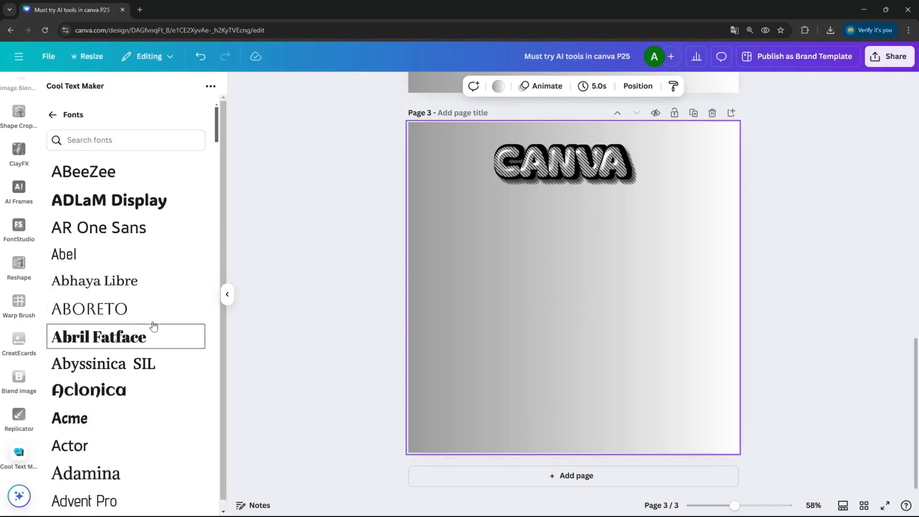
scroll(164, 257, down, 8)
scroll(164, 256, down, 15)
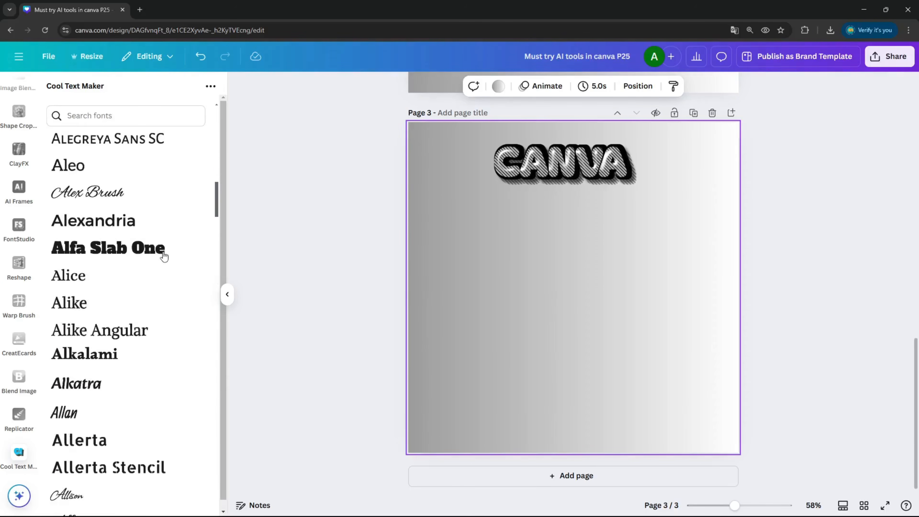
scroll(164, 256, down, 20)
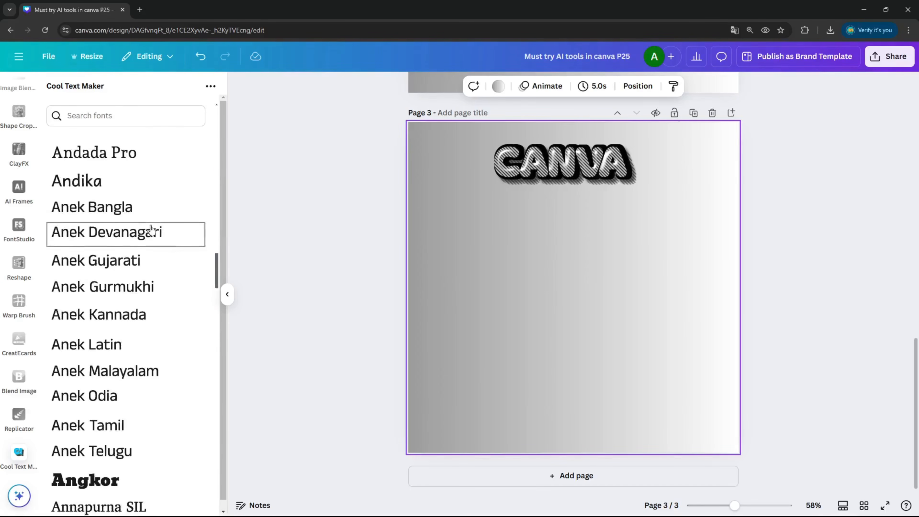
scroll(151, 230, down, 20)
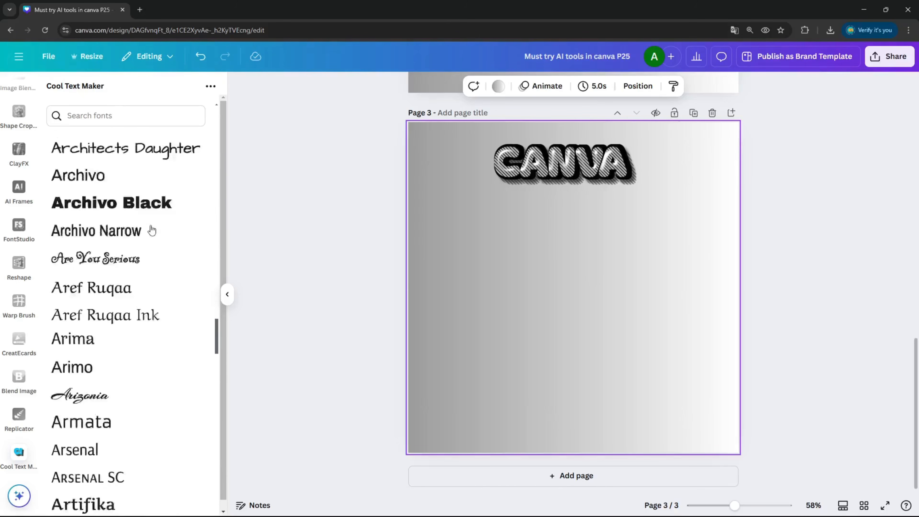
scroll(152, 230, down, 15)
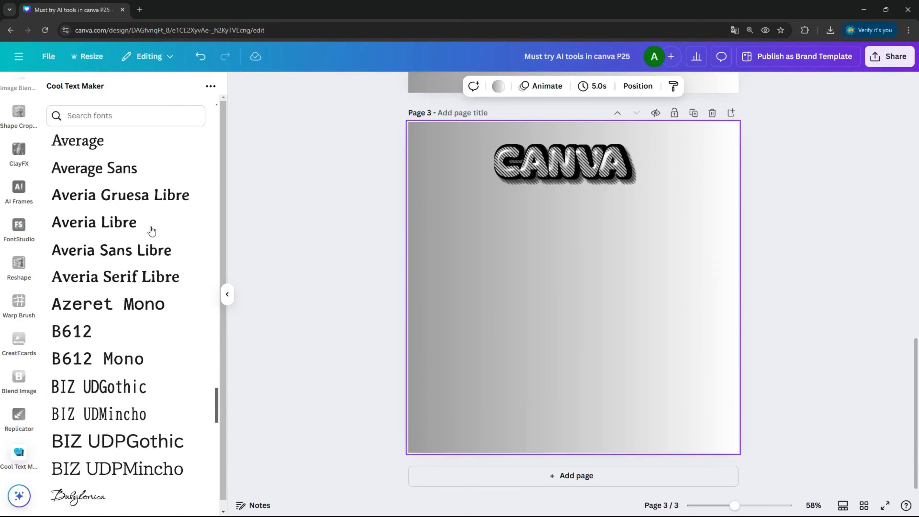
click(127, 296)
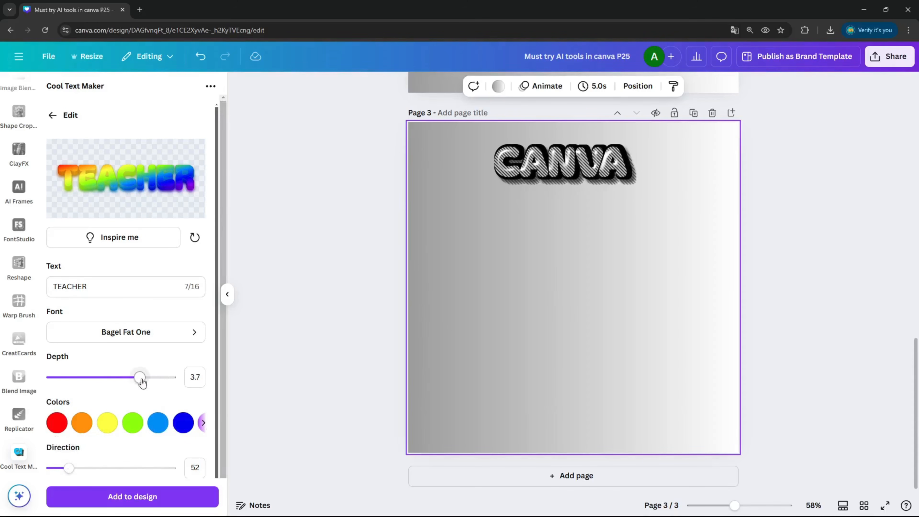
Step: Set the depth to 5 and the direction to 0
drag(140, 380, 187, 398)
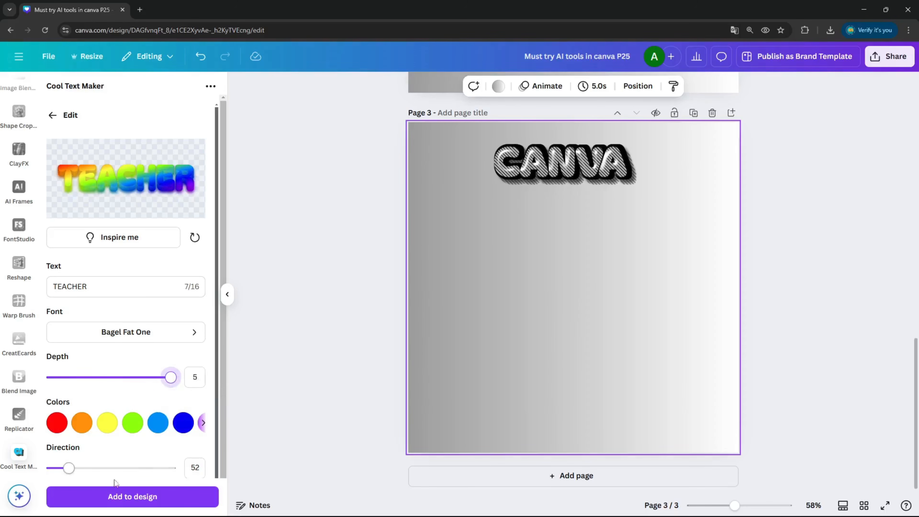
drag(69, 468, 89, 468)
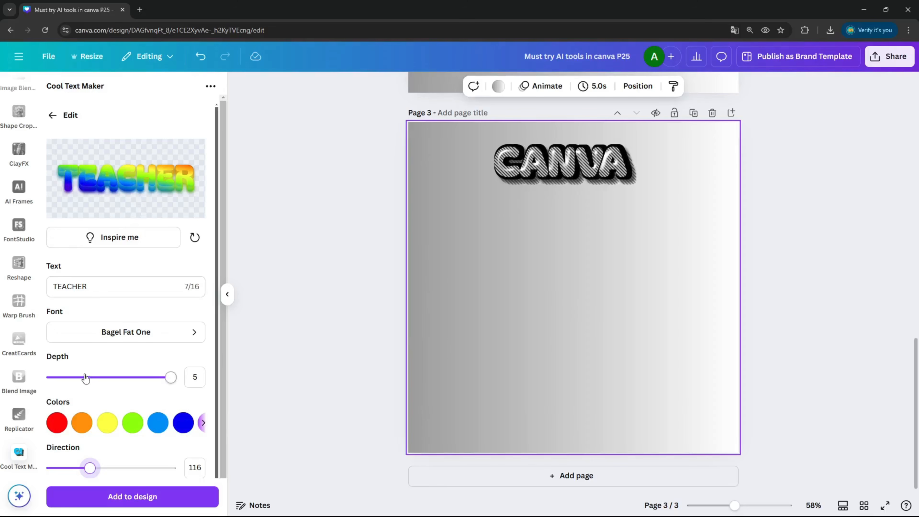
drag(90, 468, 45, 472)
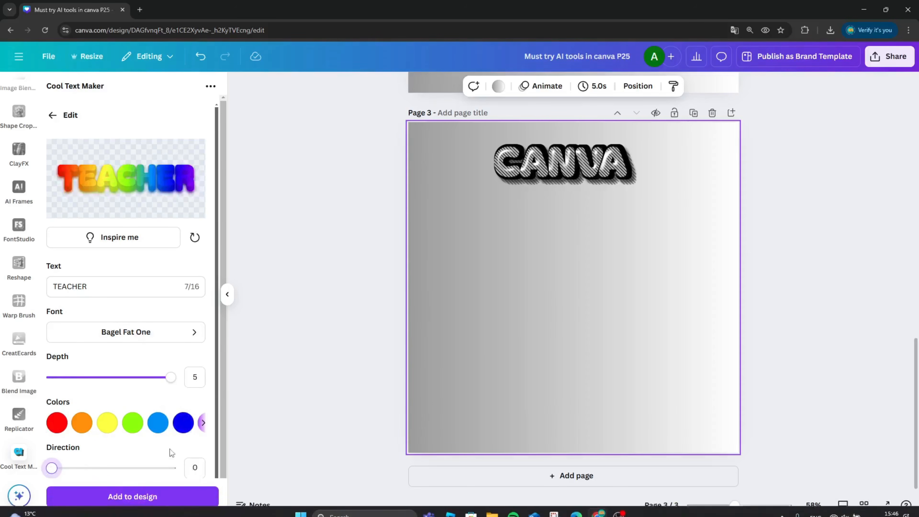
Step: Add the TEACHER text to page 3 and move it below the CANVA text
click(162, 504)
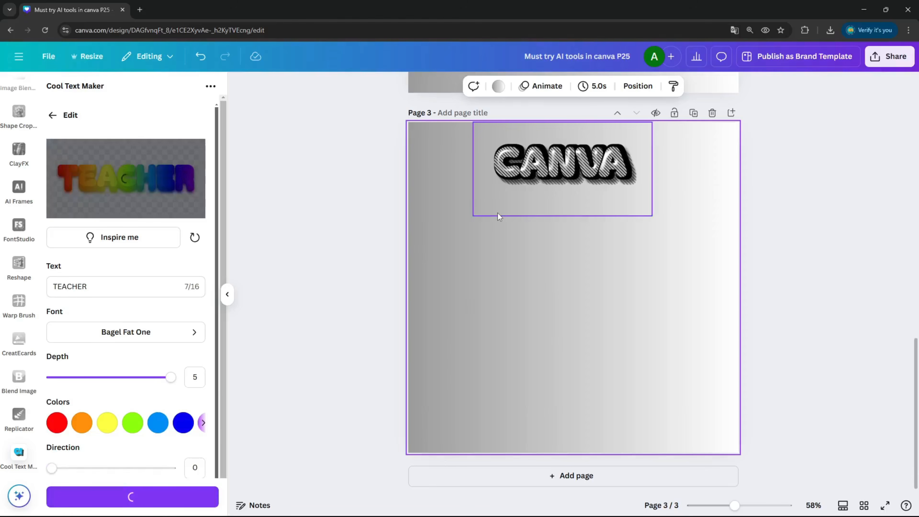
drag(617, 292, 605, 237)
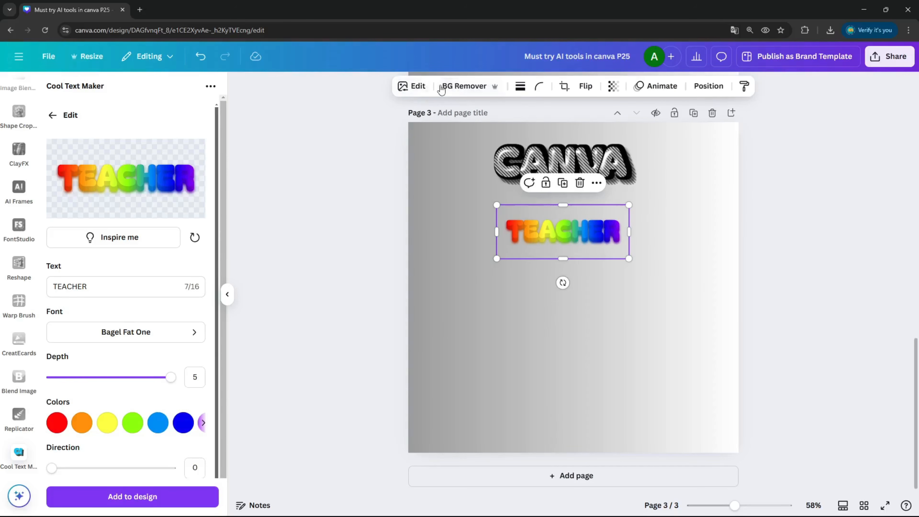
Step: Apply a Drop shadow to the TEACHER text image
click(412, 87)
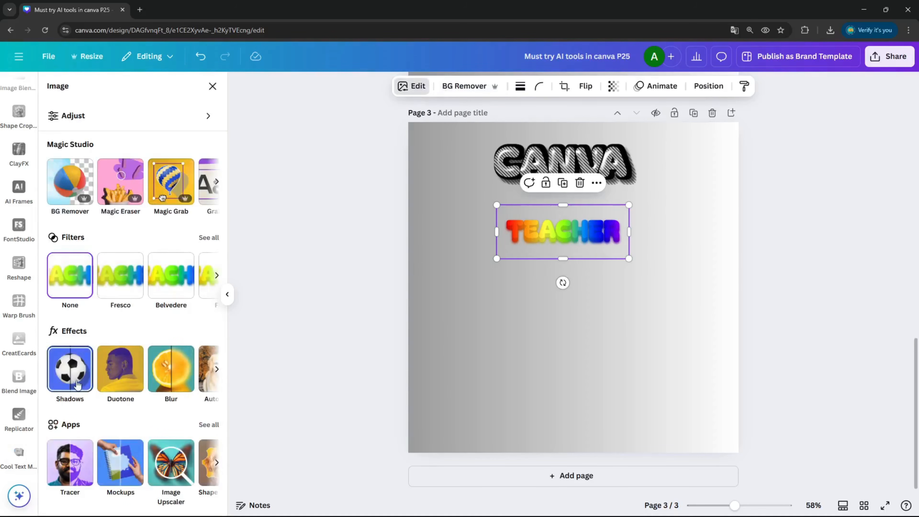
click(84, 387)
click(130, 205)
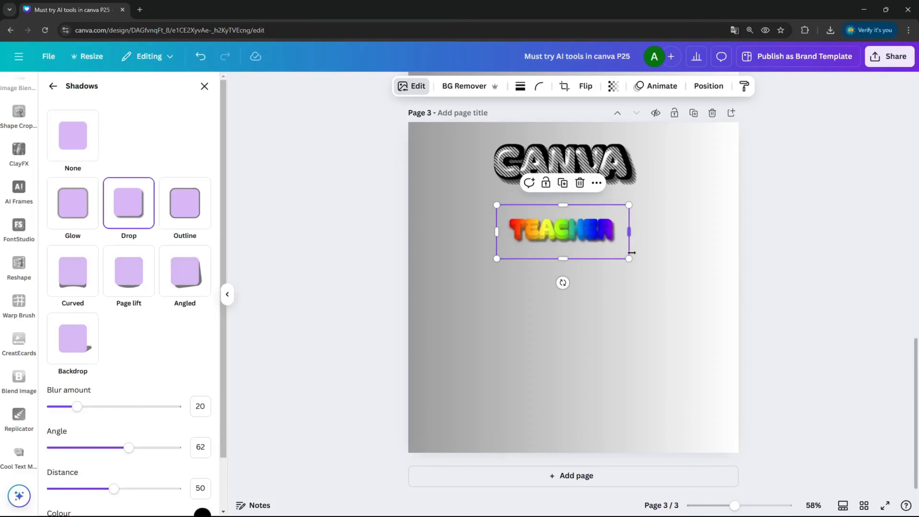
Step: Enlarge the TEACHER image and position it directly beneath CANVA, then deselect it
drag(630, 258, 707, 289)
drag(653, 243, 614, 212)
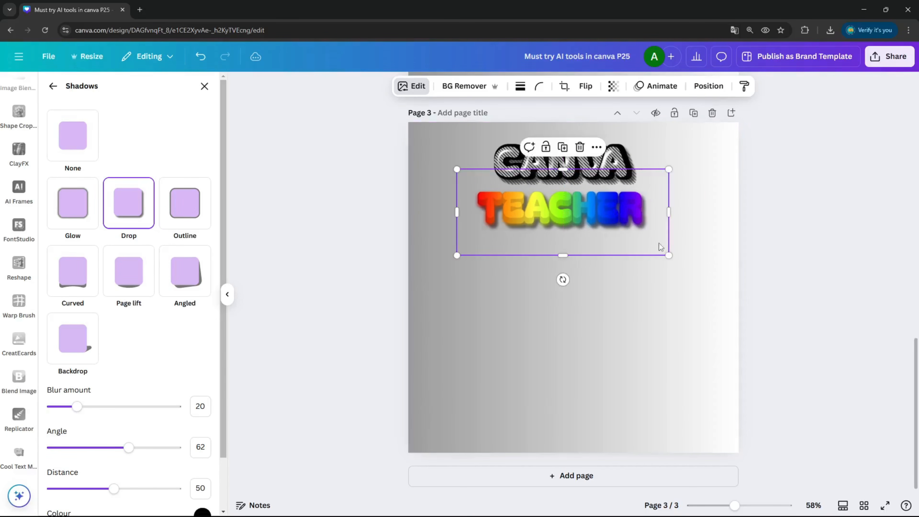
drag(671, 255, 648, 247)
drag(595, 213, 612, 213)
click(612, 312)
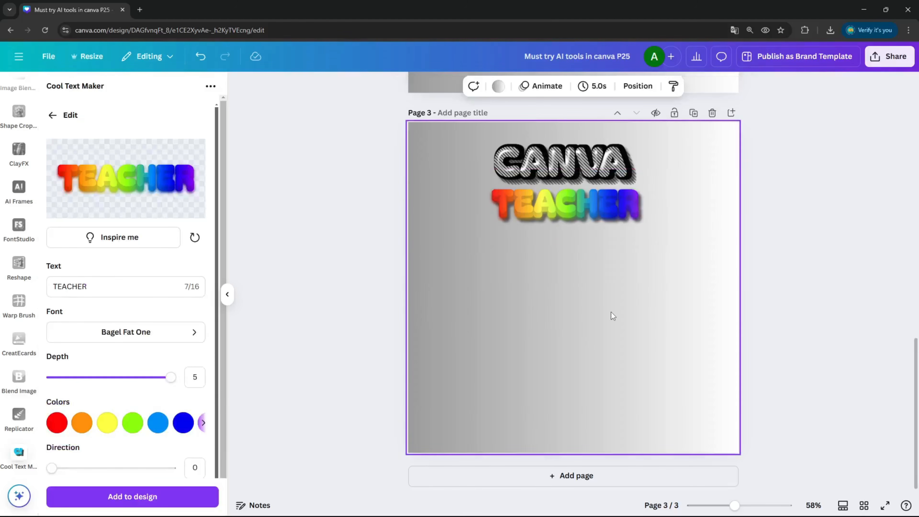
Step: Return to the presets and open the yellow Cool! preset
click(51, 115)
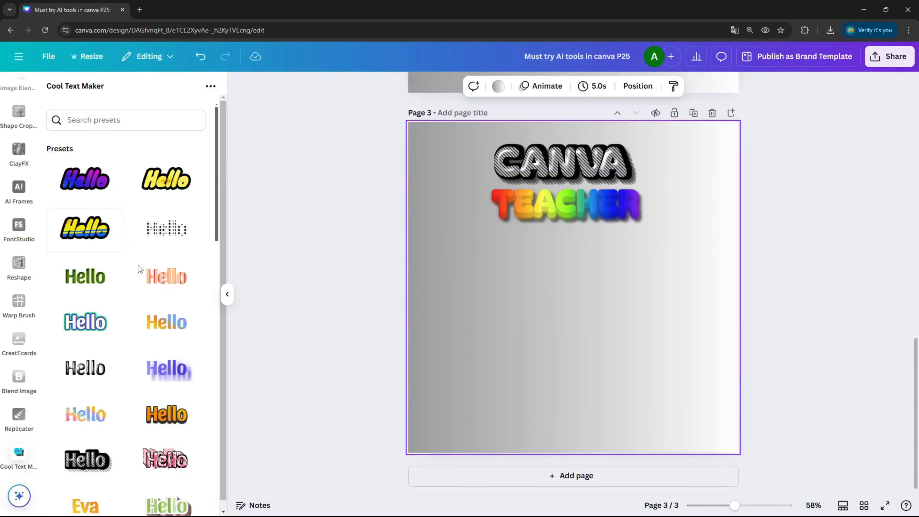
scroll(180, 247, down, 5)
scroll(183, 239, down, 10)
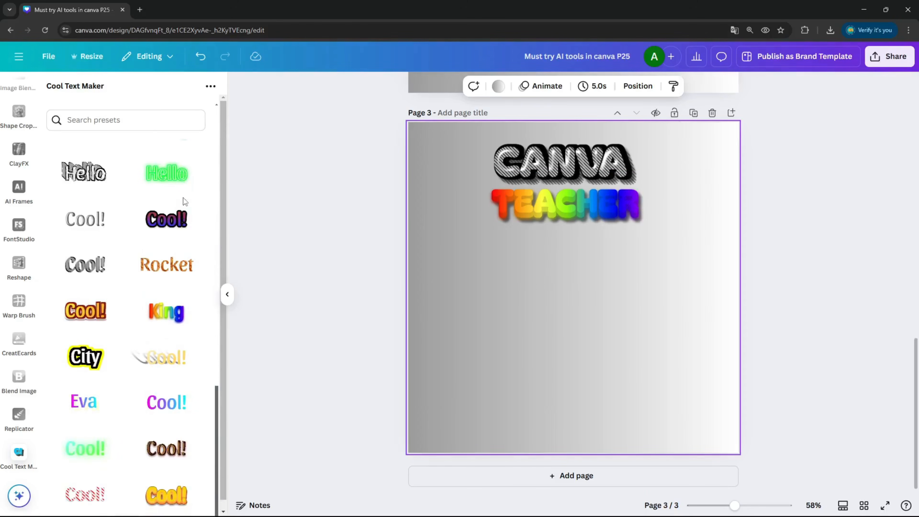
scroll(183, 197, down, 1)
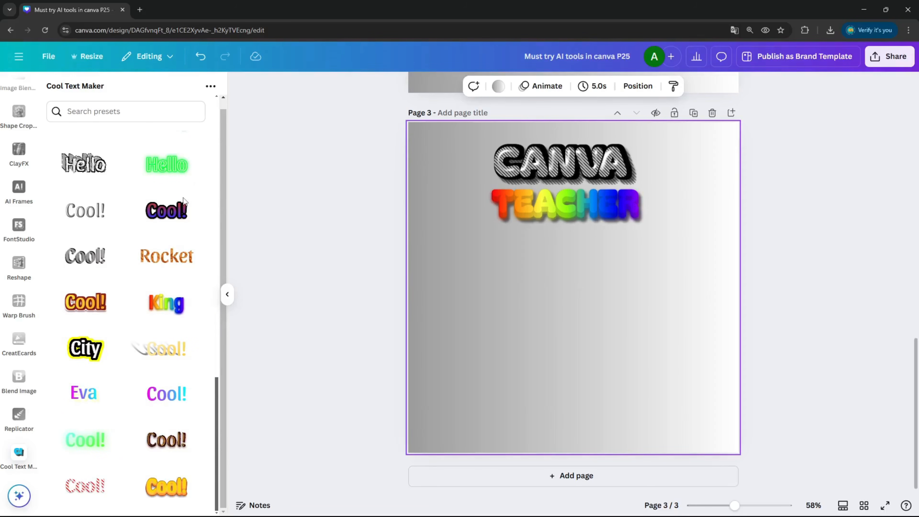
click(187, 491)
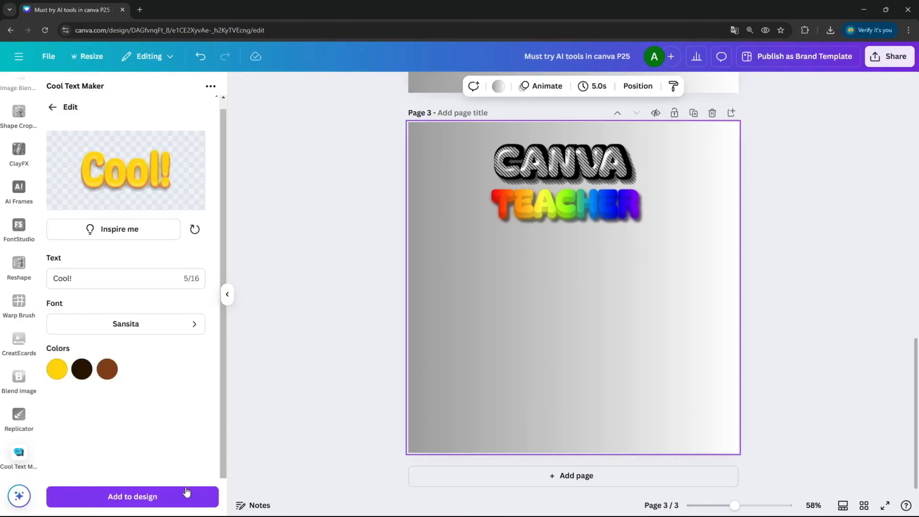
Step: Replace the preset text with TUTORIAL
triple_click(107, 275)
text(TUTORIAL)
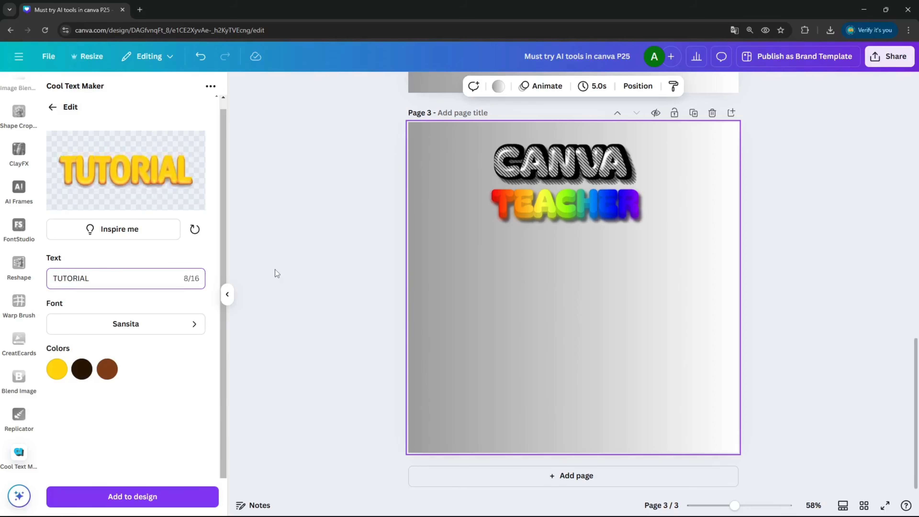
Step: Set the TUTORIAL effect's font to Bagel Fat One
scroll(131, 332, up, 1)
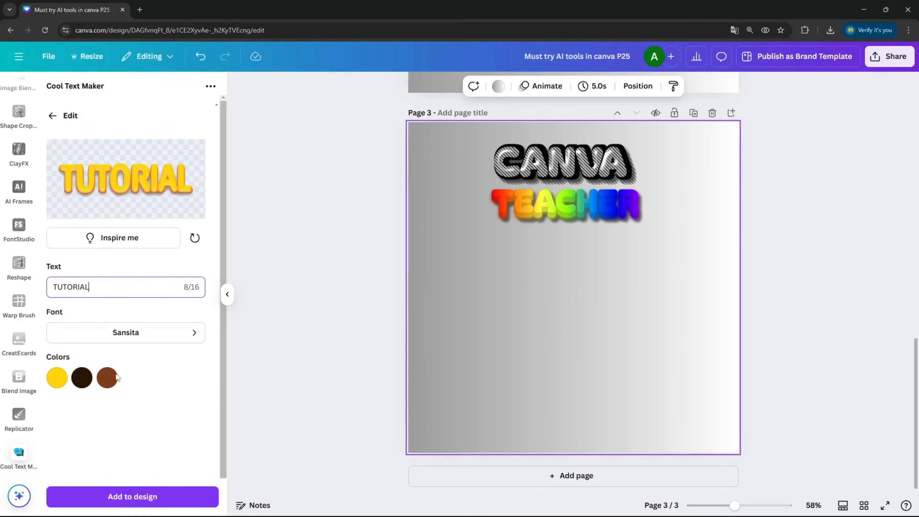
click(189, 334)
scroll(164, 228, down, 20)
scroll(170, 214, down, 20)
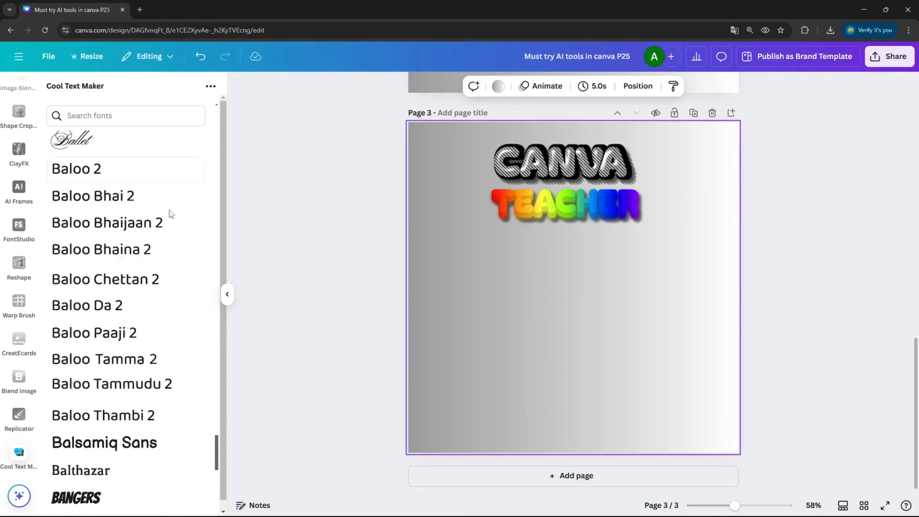
scroll(165, 232, up, 6)
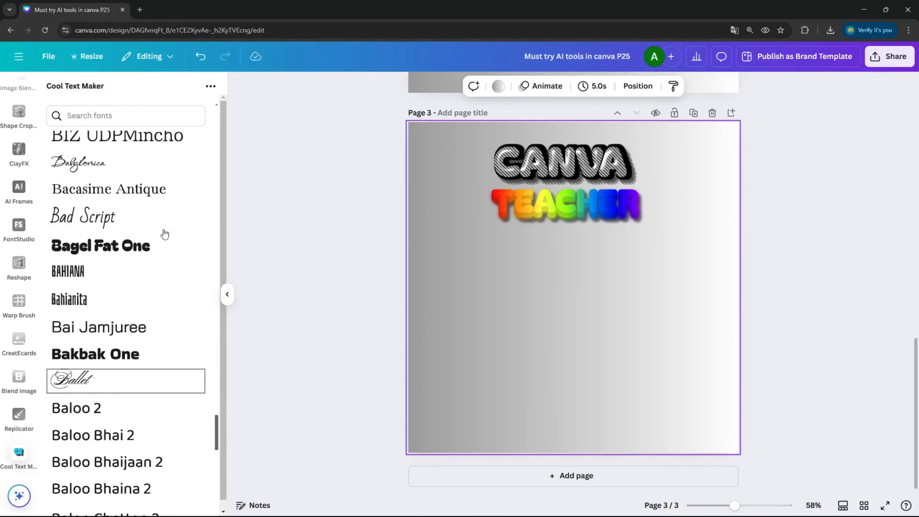
click(164, 234)
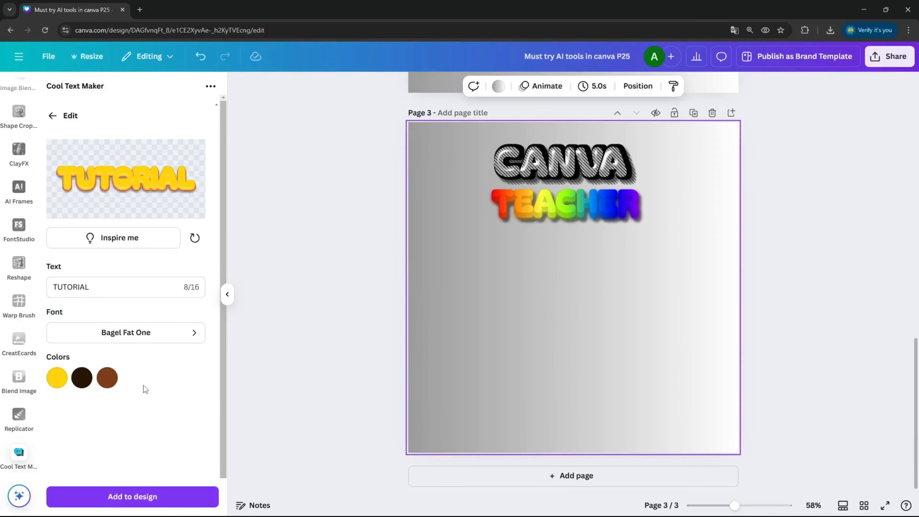
Step: Add the TUTORIAL text to page 3, enlarge it and place it below TEACHER
click(179, 493)
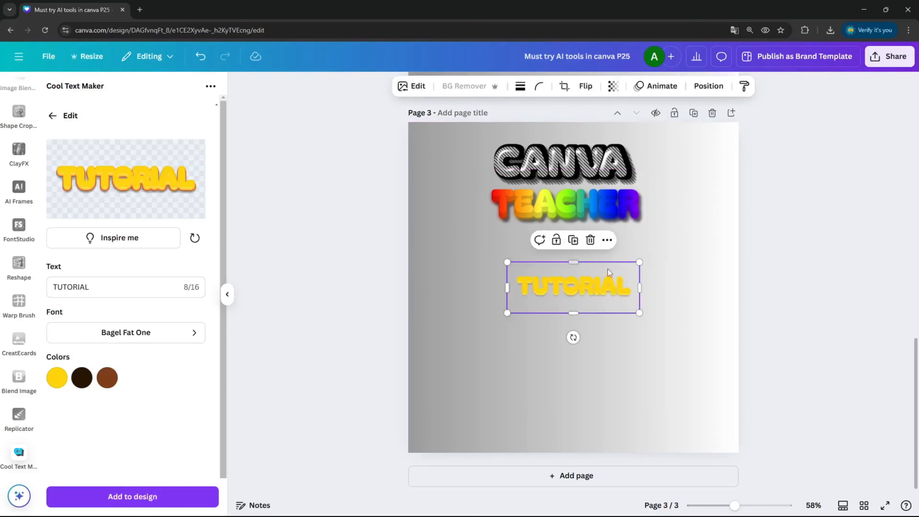
drag(606, 285, 704, 348)
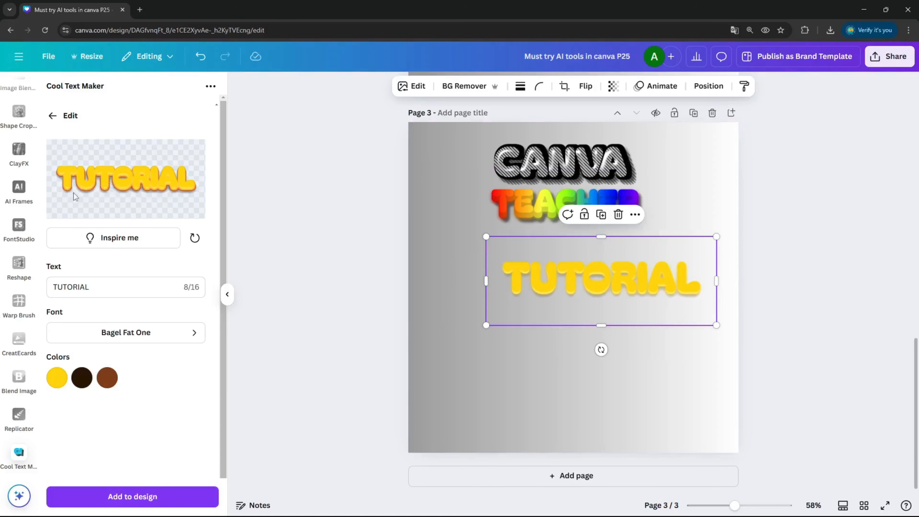
drag(596, 301, 558, 294)
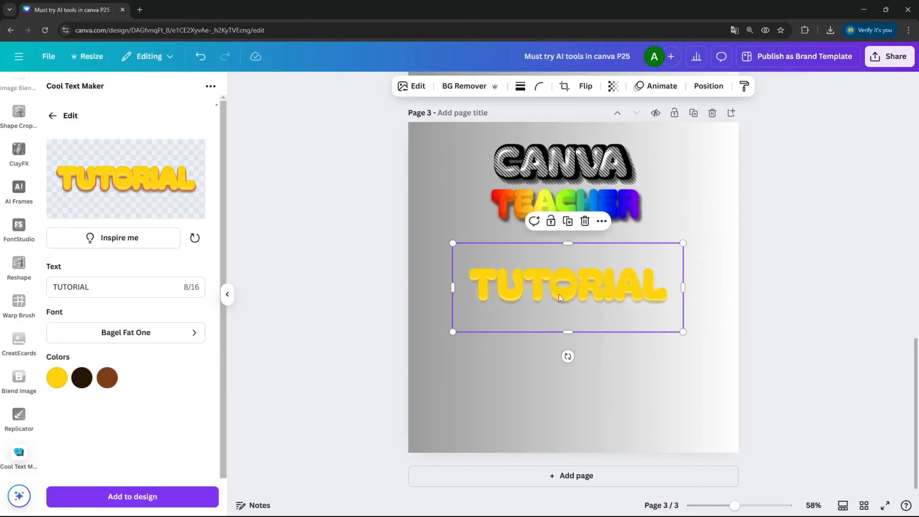
Step: Delete the TUTORIAL image from the page
double_click(558, 294)
click(560, 253)
key(Delete)
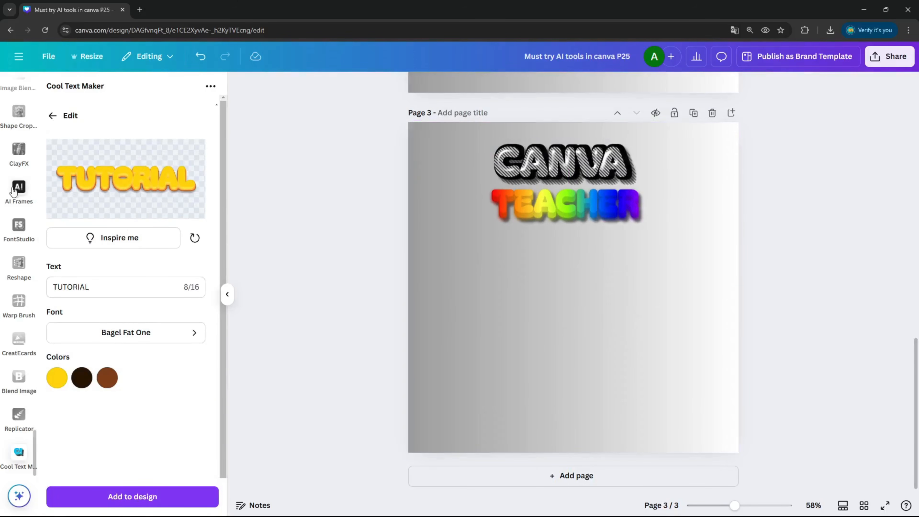
Step: Return to the Cool Text Maker presets and pick the sketchy black-outlined Hello preset
click(66, 123)
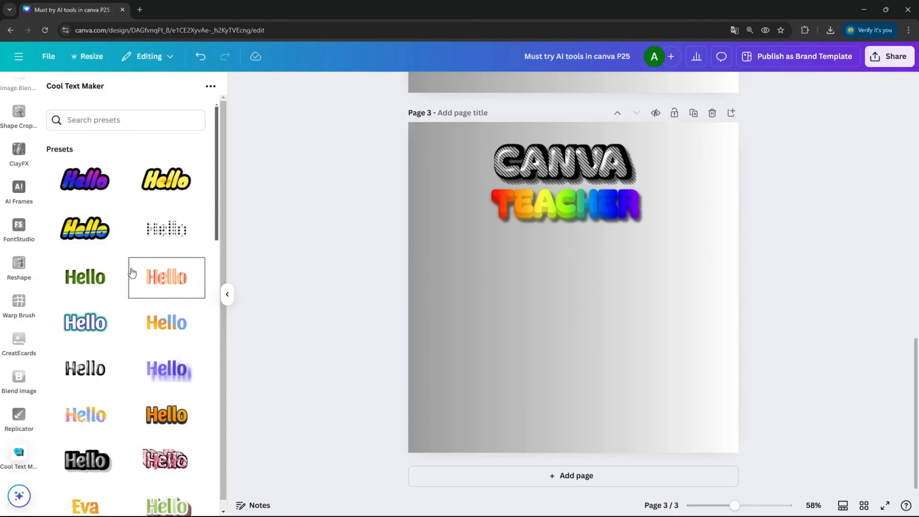
scroll(163, 263, down, 5)
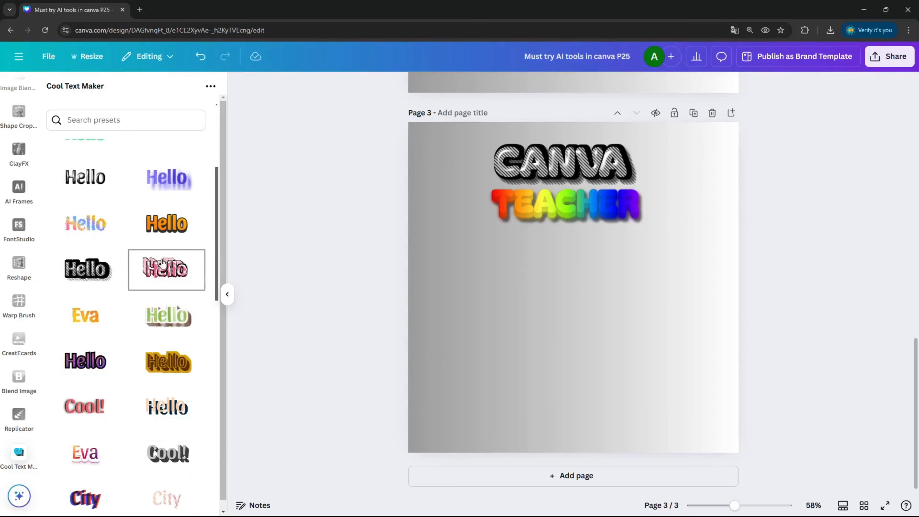
scroll(163, 254, down, 2)
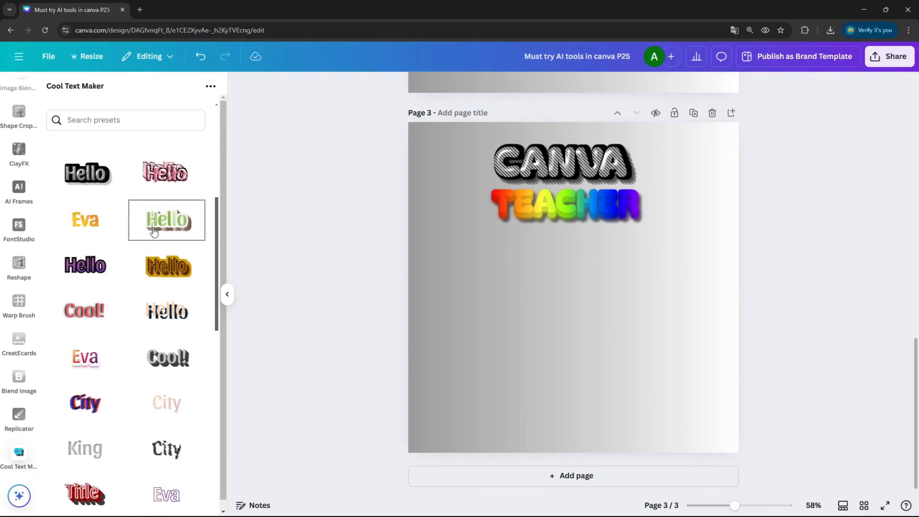
scroll(154, 230, up, 3)
scroll(149, 214, down, 6)
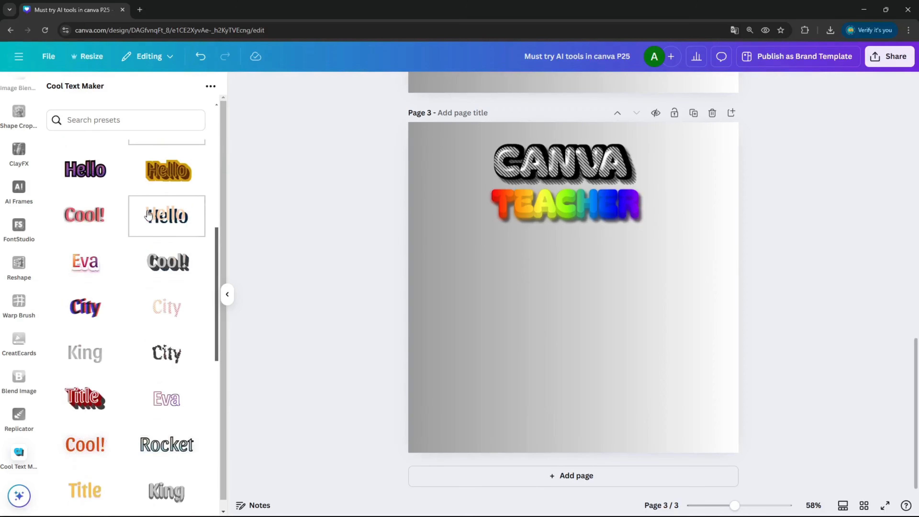
scroll(149, 213, down, 3)
scroll(111, 207, down, 4)
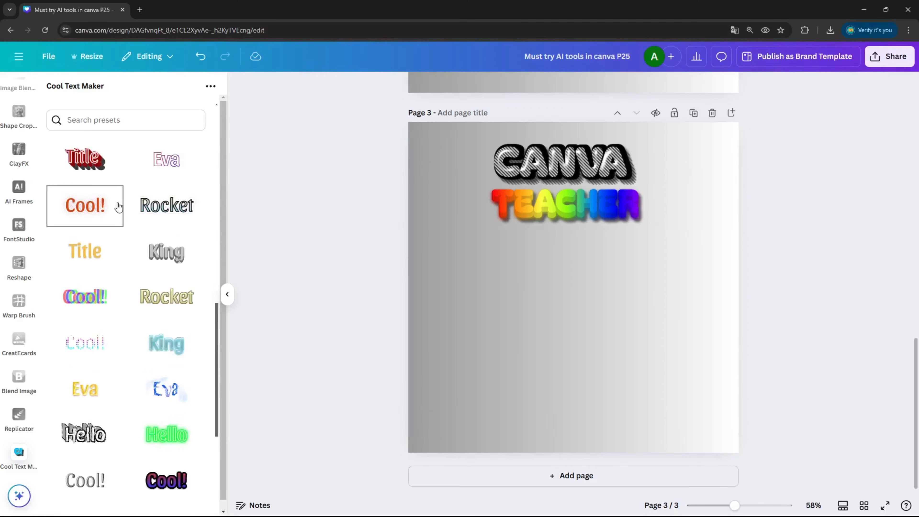
scroll(118, 207, down, 2)
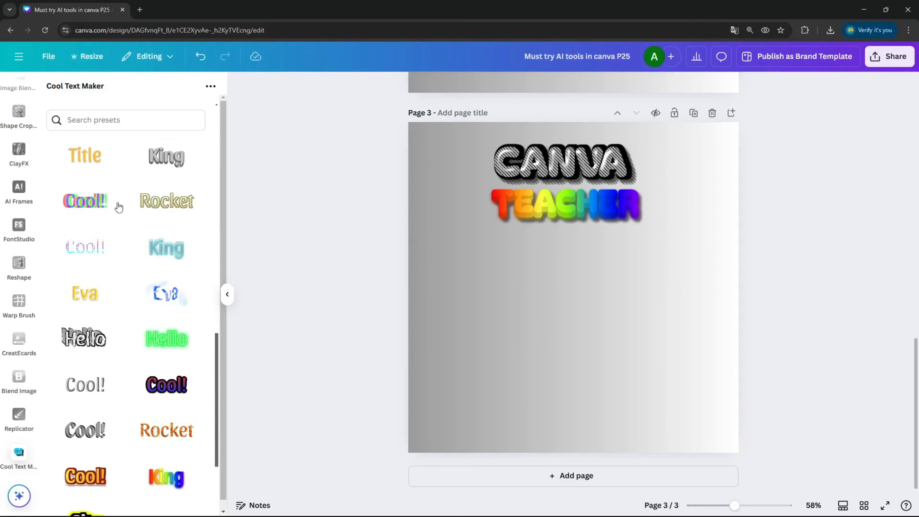
scroll(118, 207, down, 1)
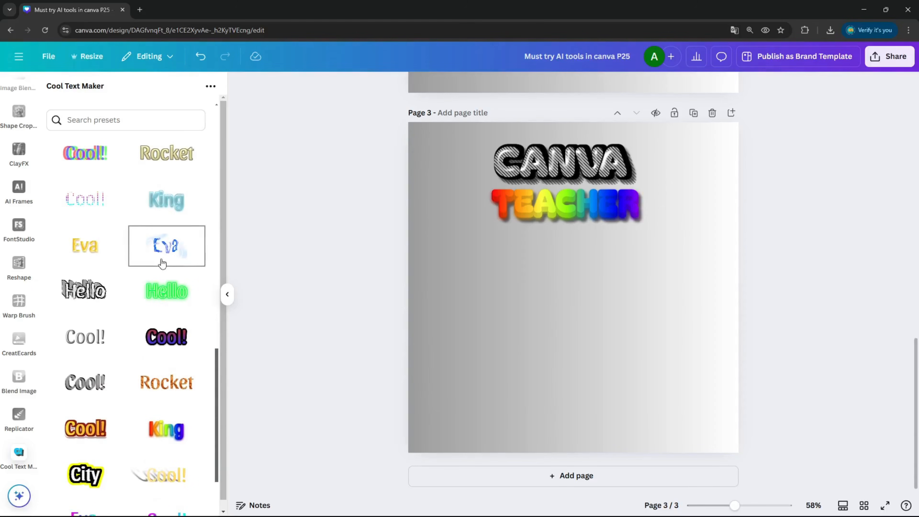
scroll(101, 214, down, 2)
click(96, 208)
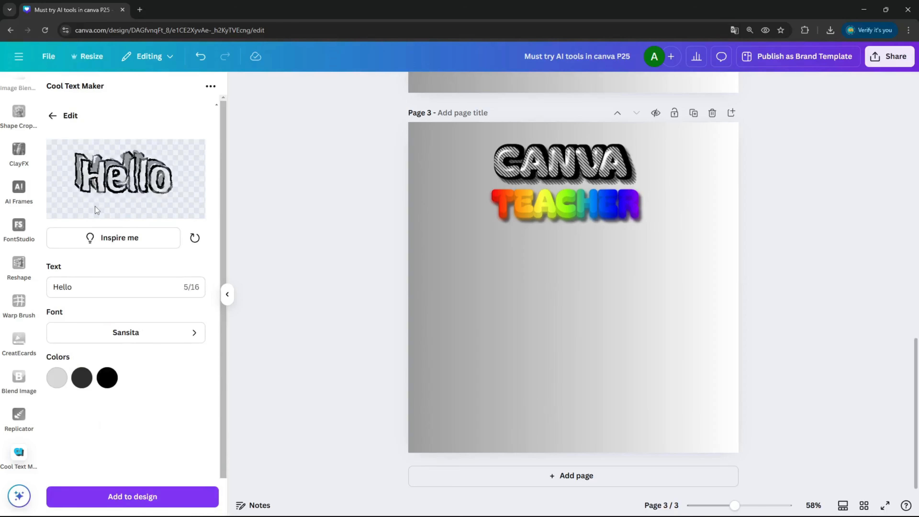
Step: Change the preset's text to TUTORIAL and set its font to Bagel Fat One
double_click(119, 294)
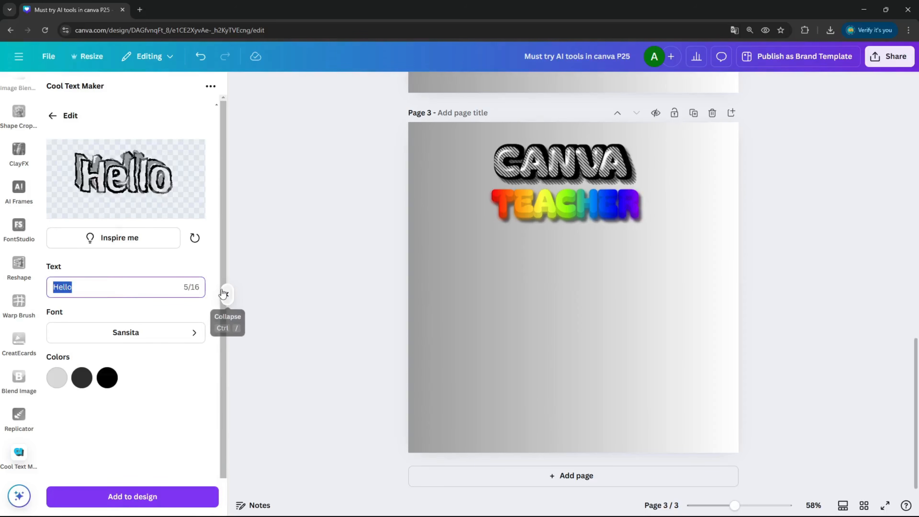
text(TUTORIAL)
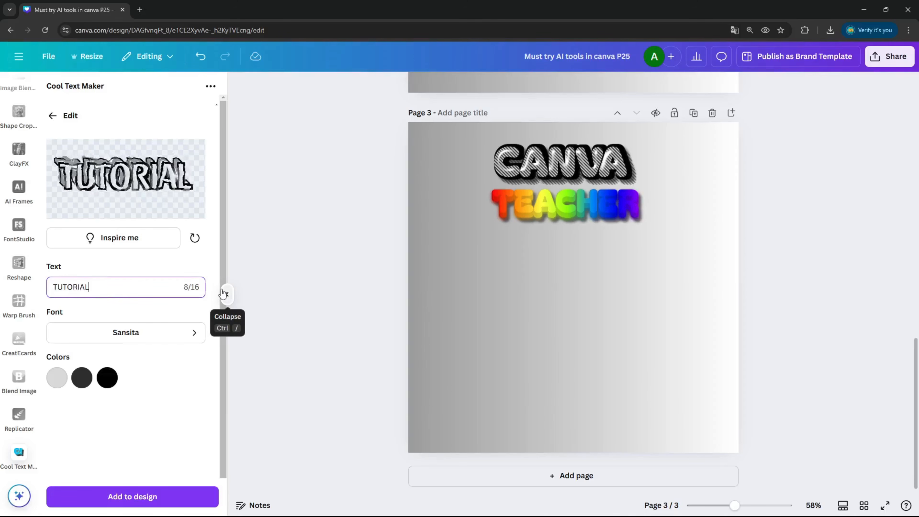
click(162, 328)
scroll(147, 259, down, 8)
scroll(146, 260, down, 20)
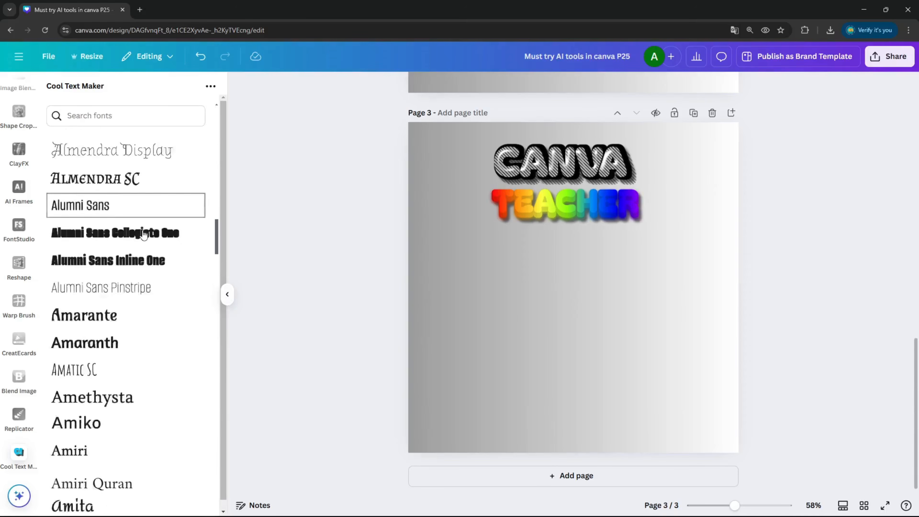
scroll(145, 235, down, 10)
click(149, 121)
text(bage)
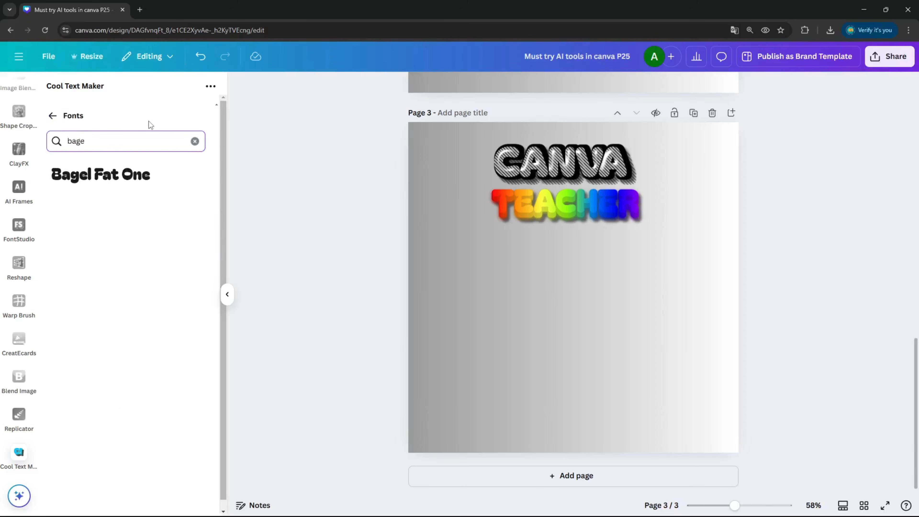
click(158, 174)
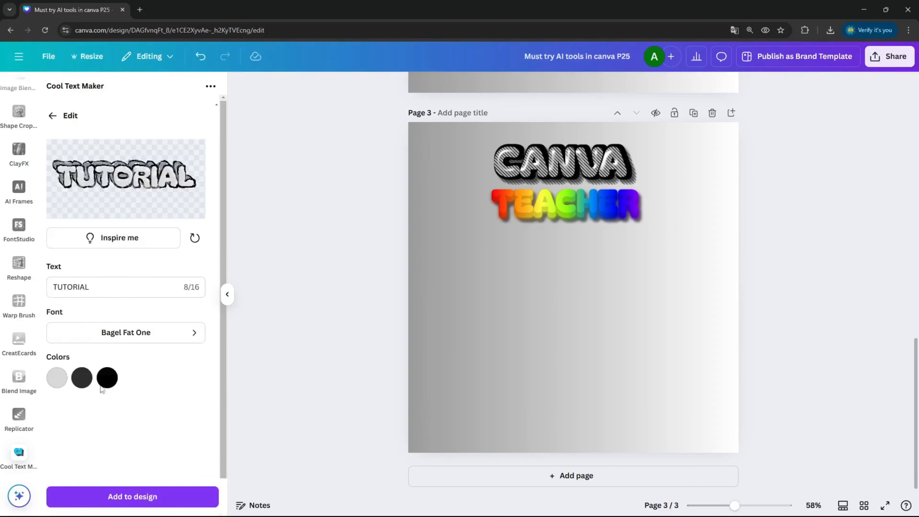
Step: Add the TUTORIAL text to page 3, enlarge it and place it below TEACHER
click(133, 495)
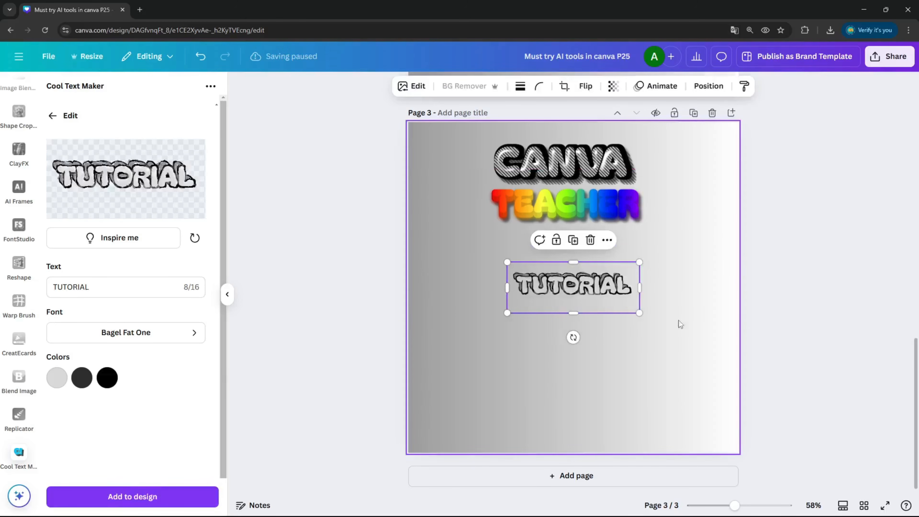
drag(639, 312, 706, 338)
drag(673, 304, 640, 252)
Step: Apply a Drop shadow to the TUTORIAL image and nudge it slightly left
click(412, 86)
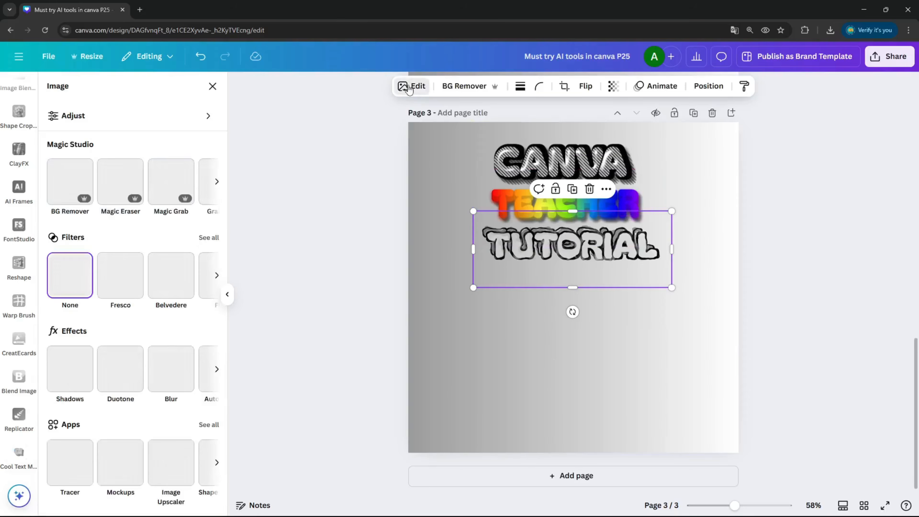
click(70, 369)
click(136, 209)
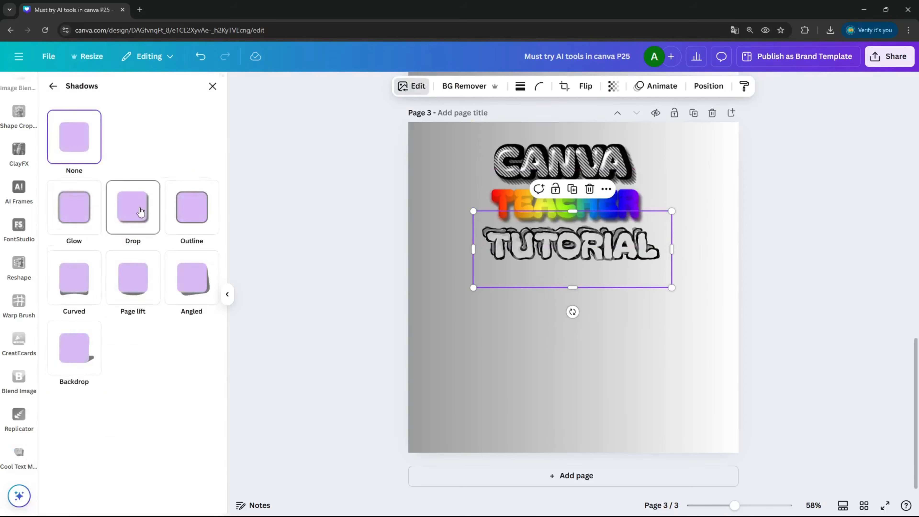
click(685, 319)
drag(614, 245, 610, 245)
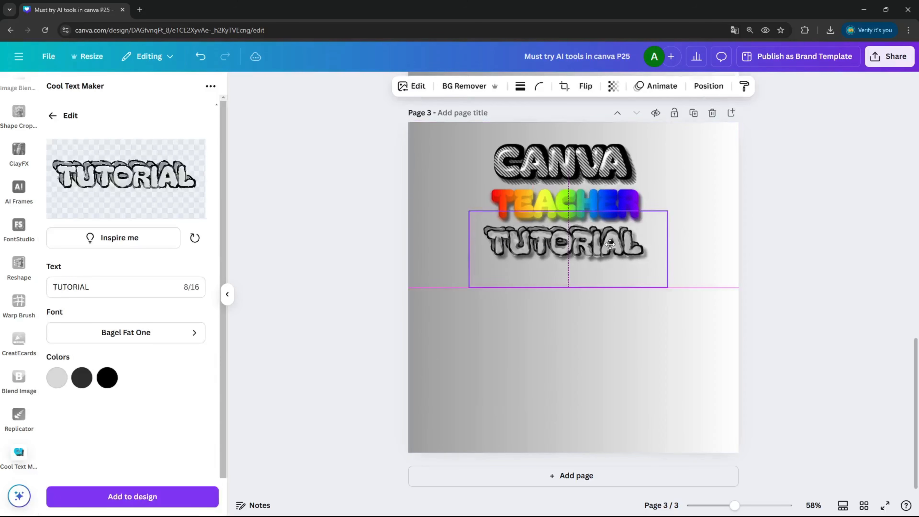
Step: Centre the TUTORIAL and TEACHER images horizontally on the page
click(708, 85)
click(189, 249)
click(641, 210)
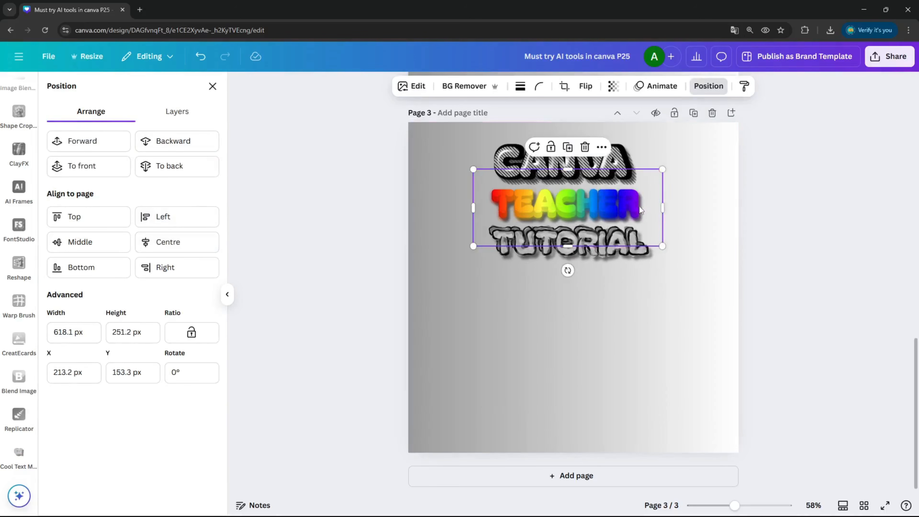
click(203, 247)
Step: Centre the CANVA image horizontally on the page
click(620, 165)
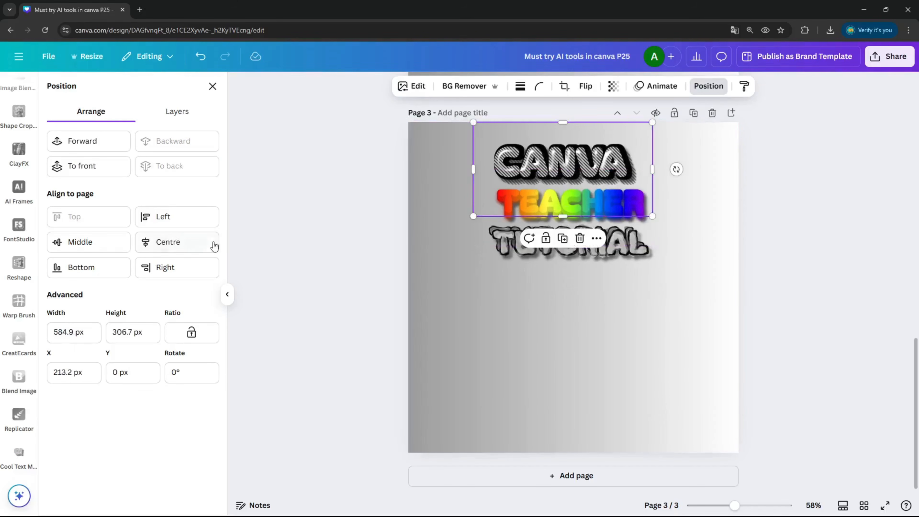
click(203, 243)
click(546, 306)
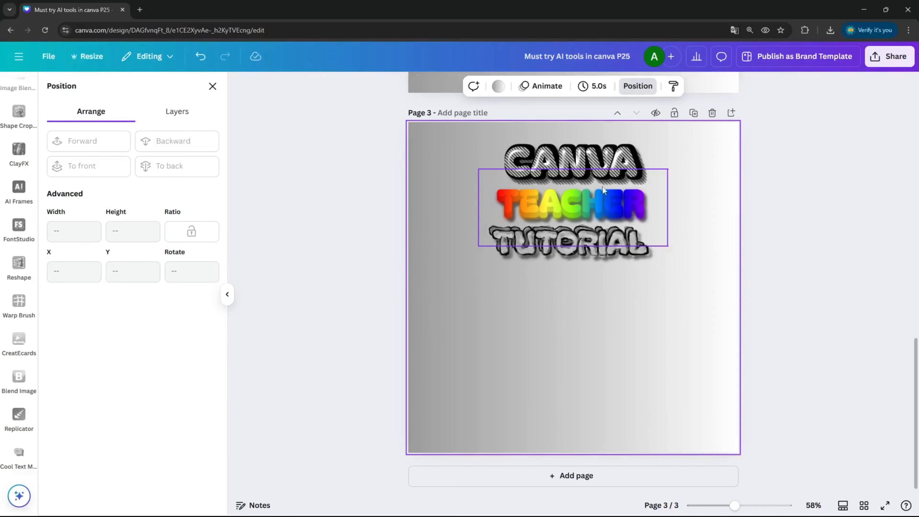
Step: Enlarge the CANVA image, centre it horizontally and move it slightly up
click(600, 168)
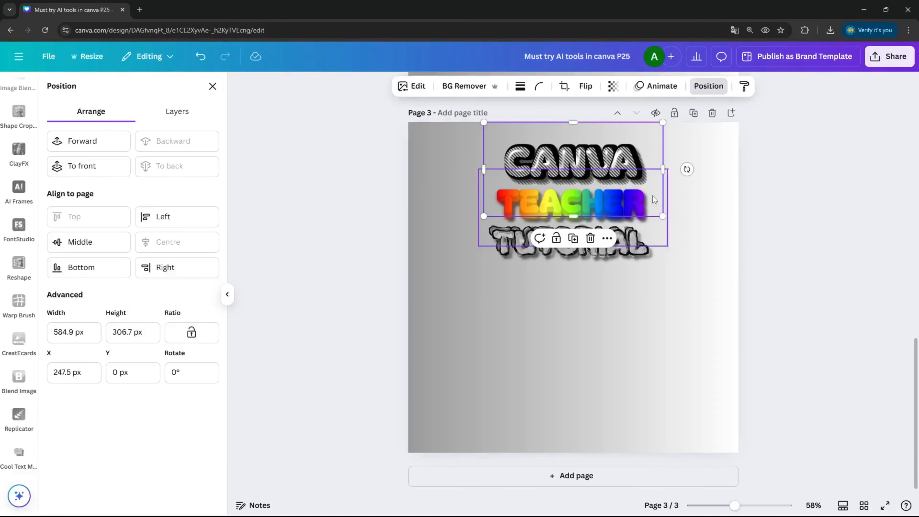
drag(662, 216, 684, 227)
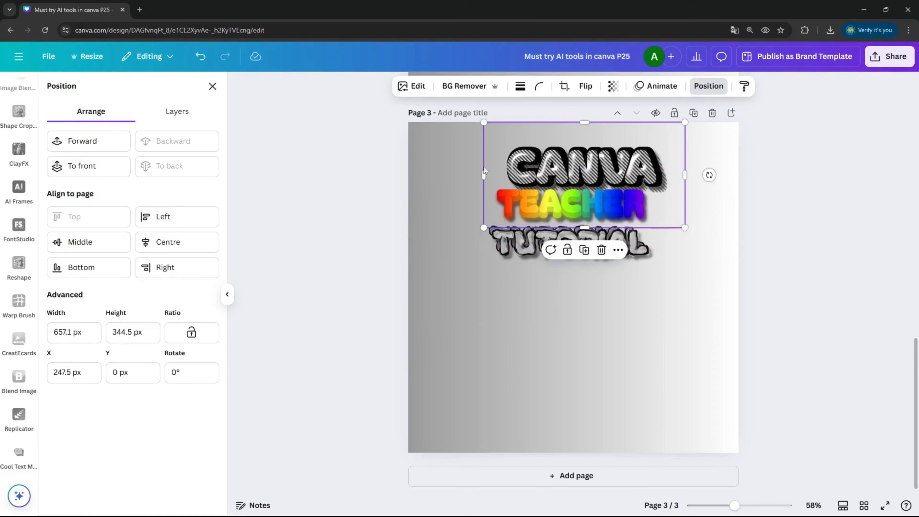
click(193, 243)
drag(571, 162, 570, 152)
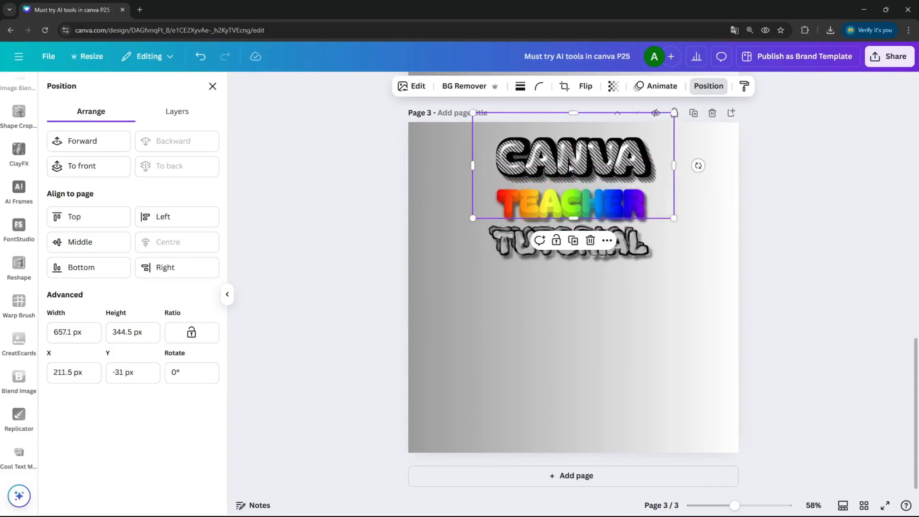
Step: Enlarge the TEACHER image and centre it horizontally on the page
click(623, 206)
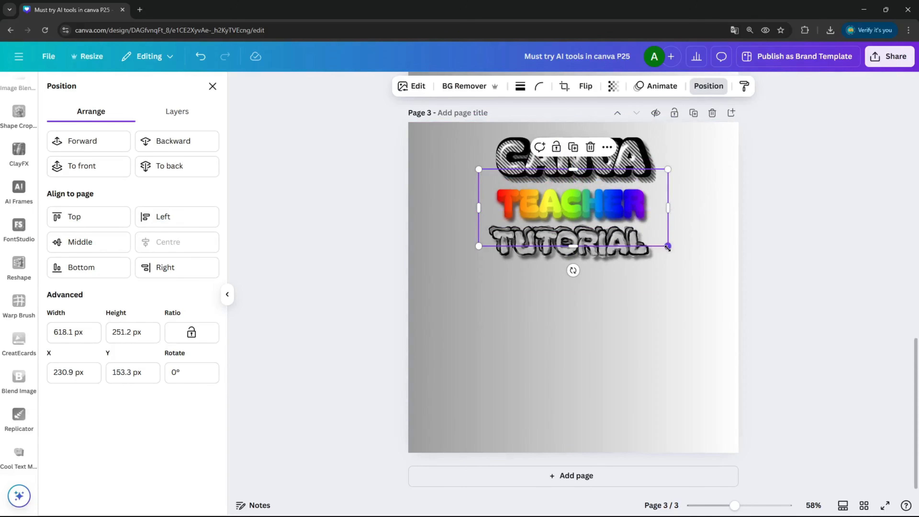
drag(670, 248, 680, 251)
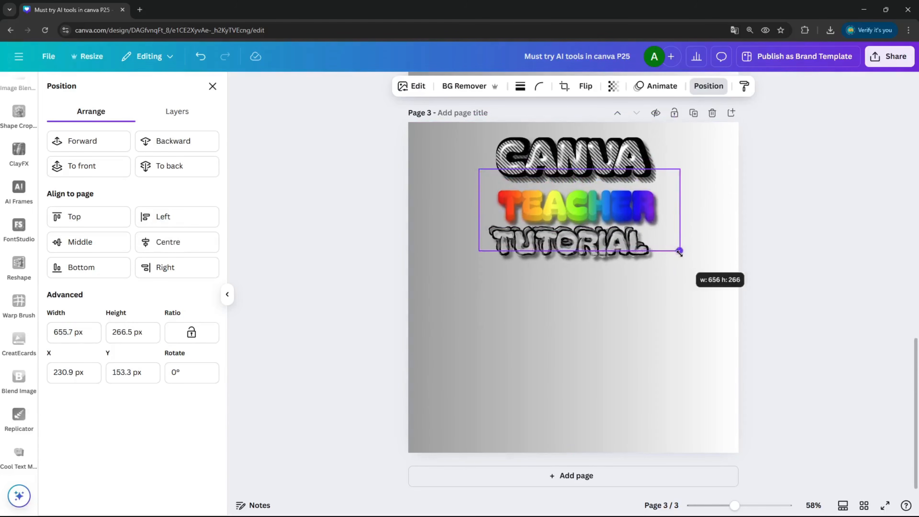
click(205, 243)
click(677, 345)
drag(619, 200, 620, 197)
click(189, 242)
click(467, 149)
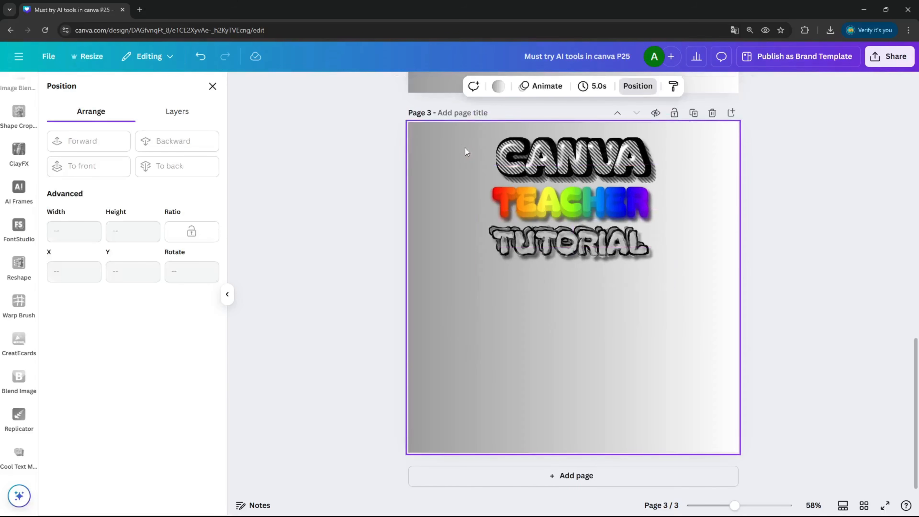
Step: Group the CANVA, TEACHER and TUTORIAL images and enlarge the group to fill the page
drag(461, 133, 696, 313)
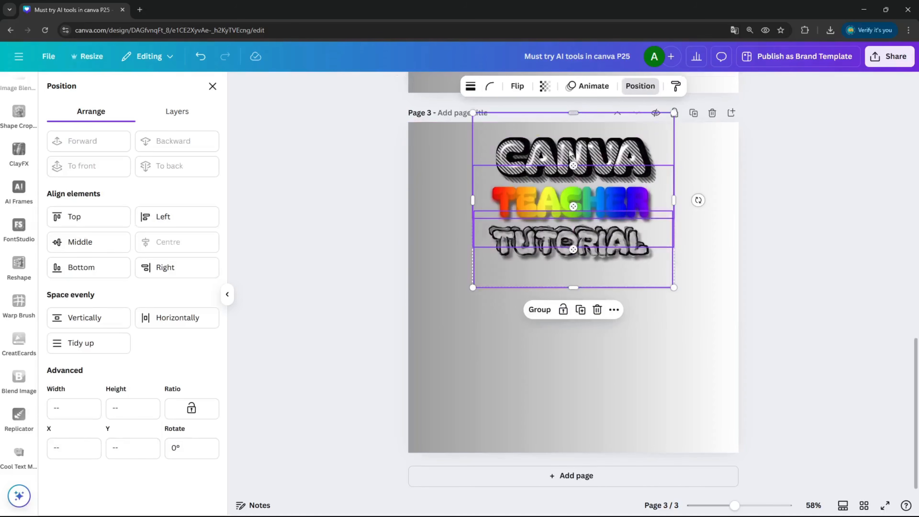
click(539, 309)
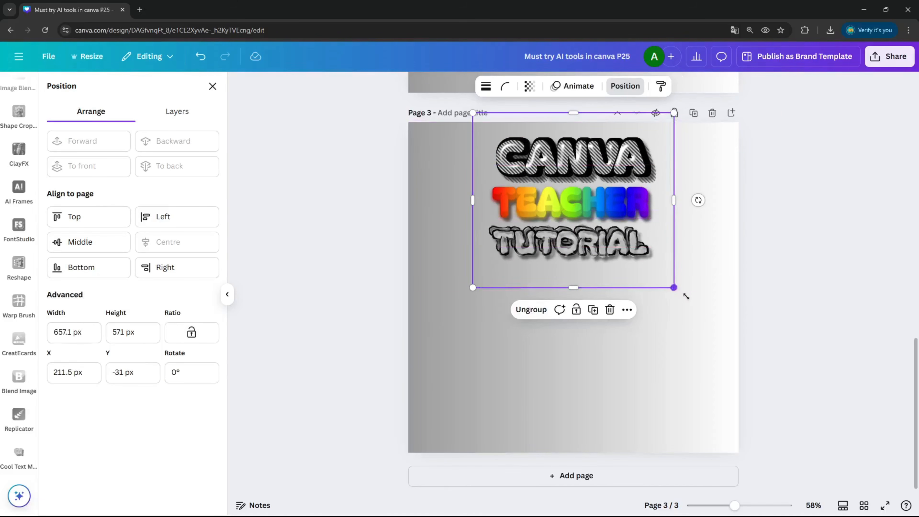
drag(680, 292, 812, 405)
drag(719, 266, 657, 290)
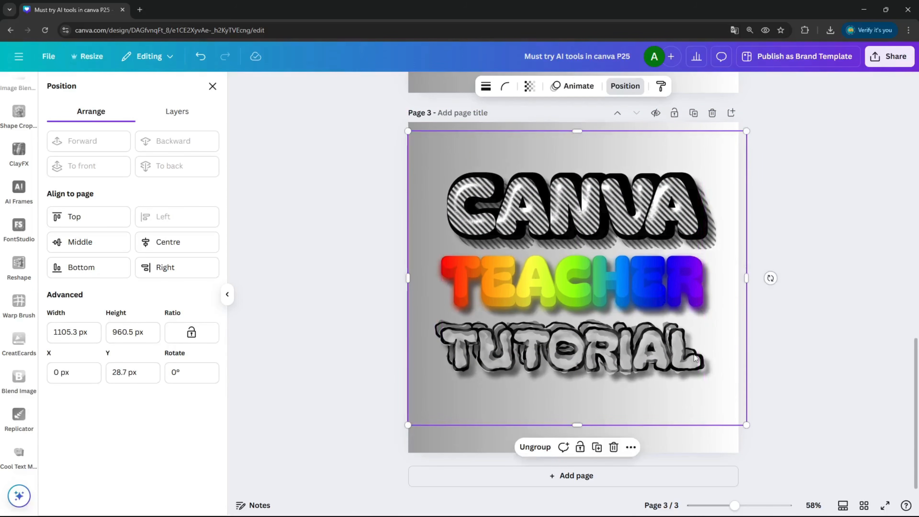
drag(747, 426, 752, 430)
drag(722, 386, 715, 385)
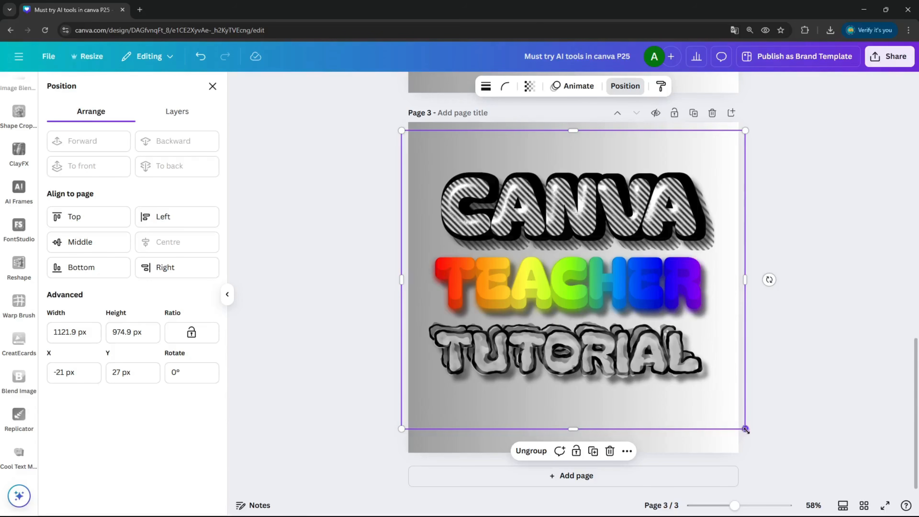
drag(745, 428, 767, 448)
drag(700, 356, 684, 351)
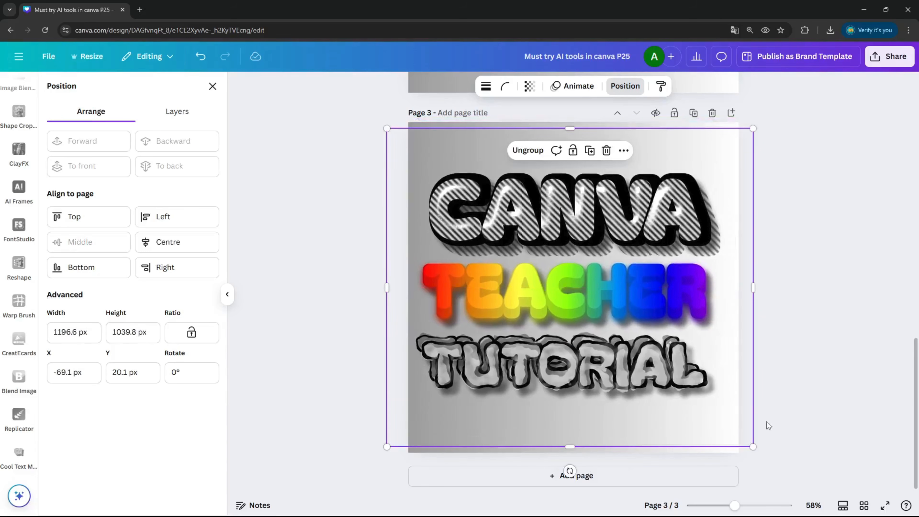
drag(754, 447, 760, 452)
drag(702, 376, 699, 369)
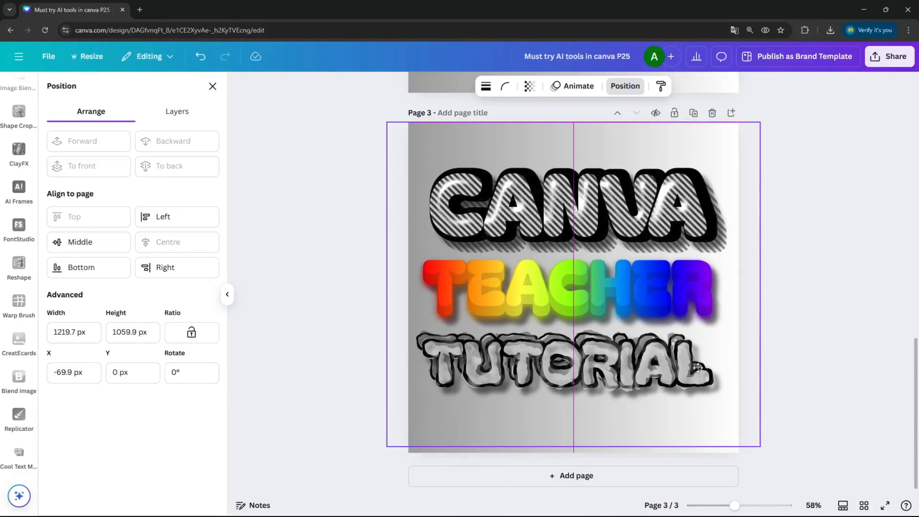
drag(760, 446, 767, 452)
drag(709, 351, 705, 350)
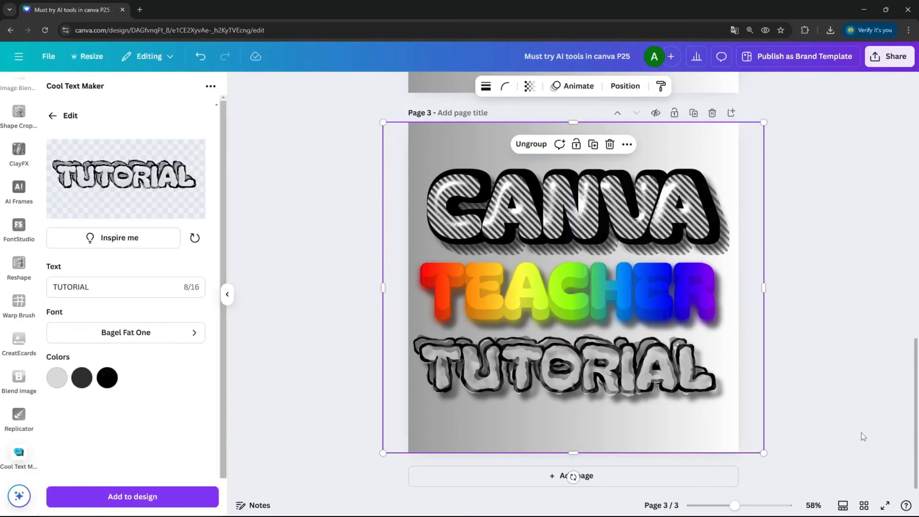
Step: View the page in full screen
click(903, 506)
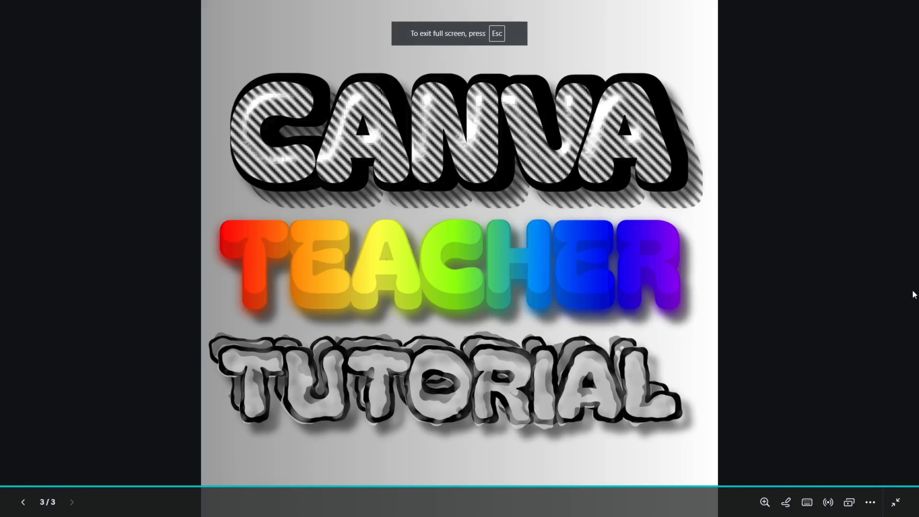